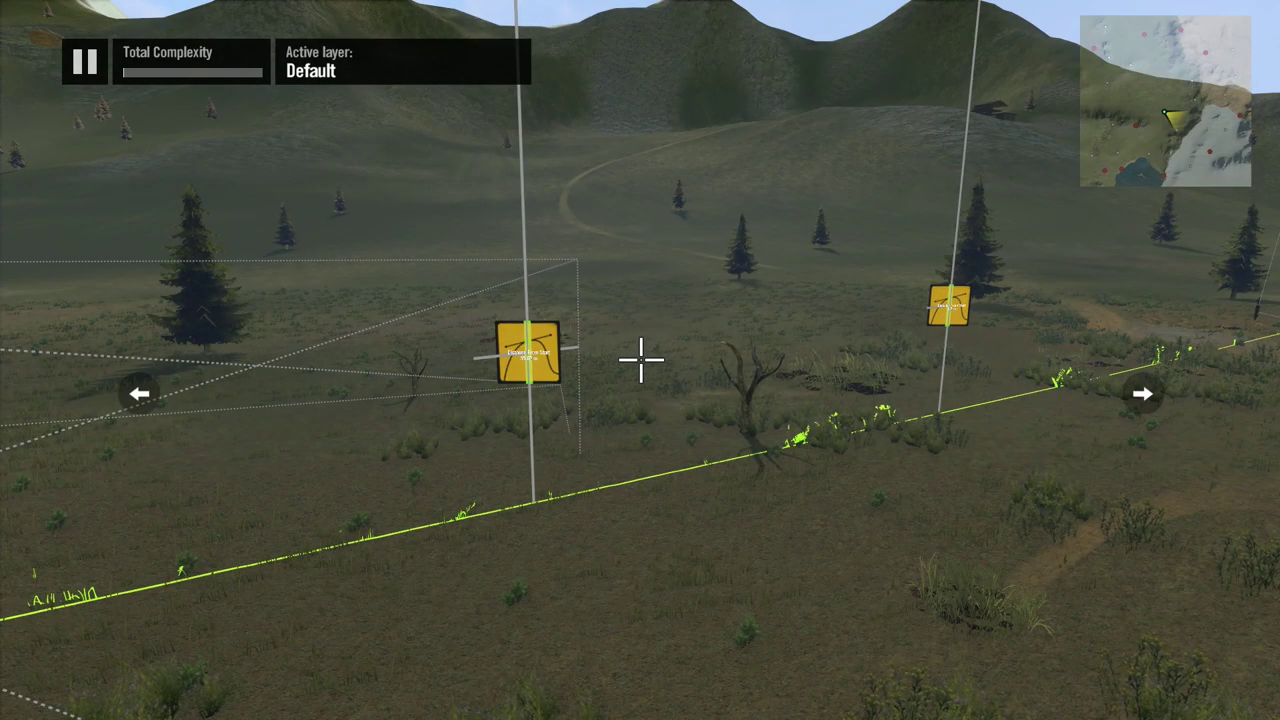
- Add a Driving line event to the track, placed in the foreground beside the driving line
key("Tab")
key("Down")
key("Down")
key("Down")
key("Down")
key("Down")
key("Down")
key("Down")
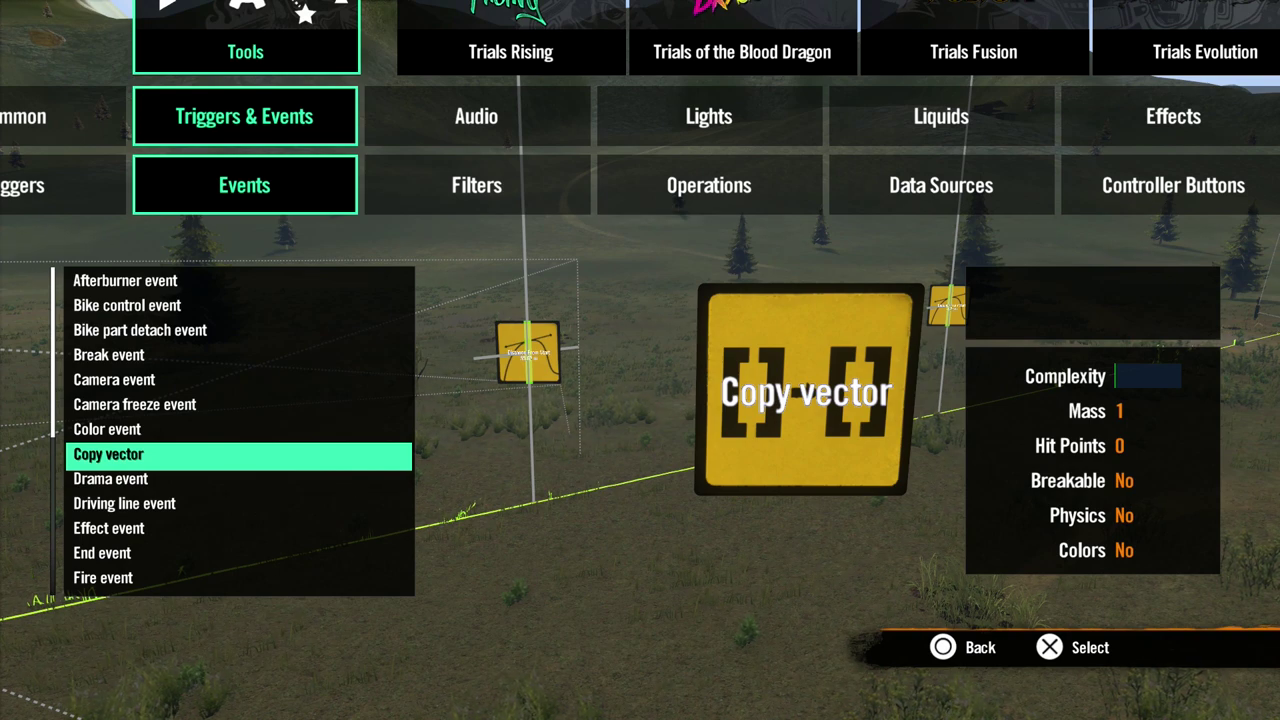
key("Down")
key("Down")
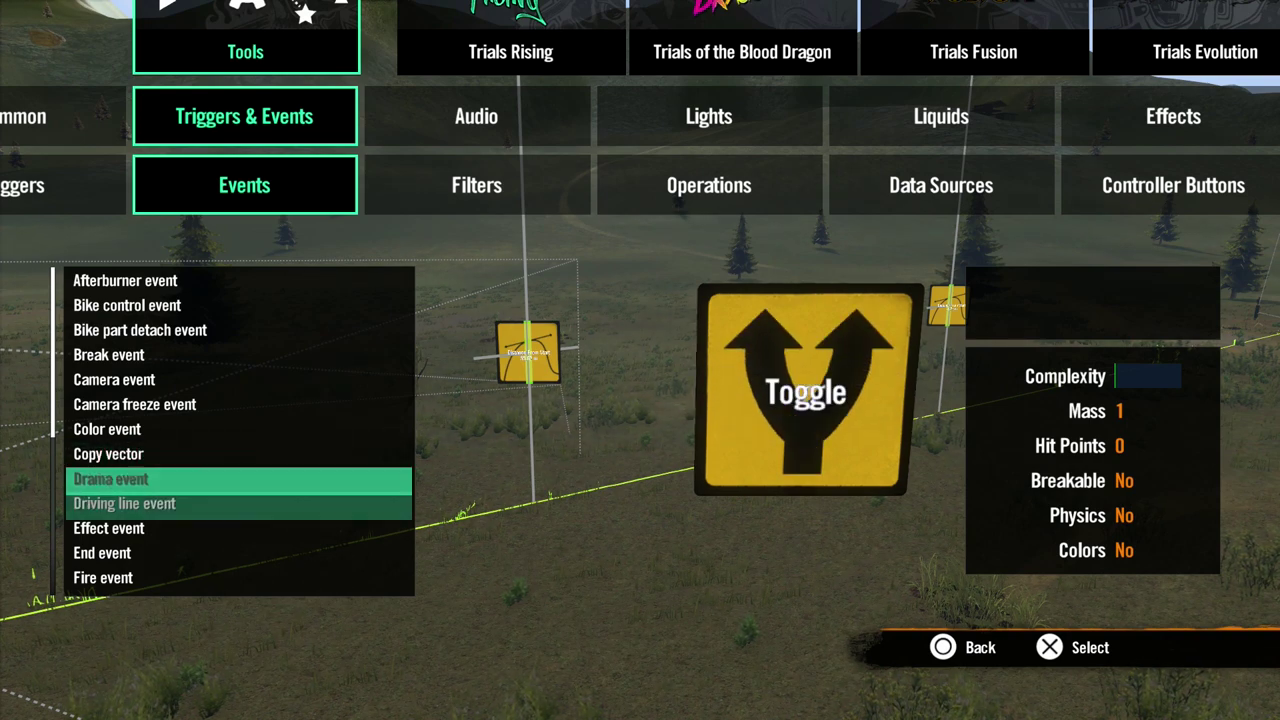
key("Return")
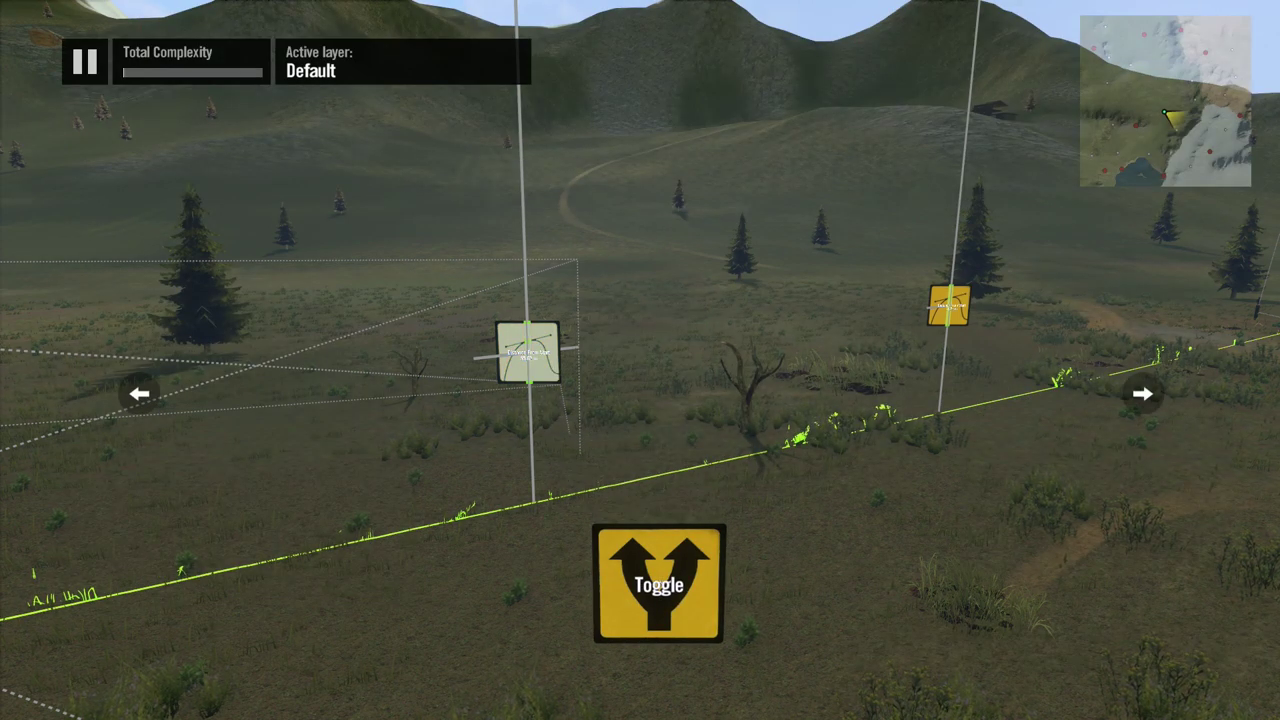
- Create a secondary driving route from the nearer spline point on the driving line
left_click(547, 402)
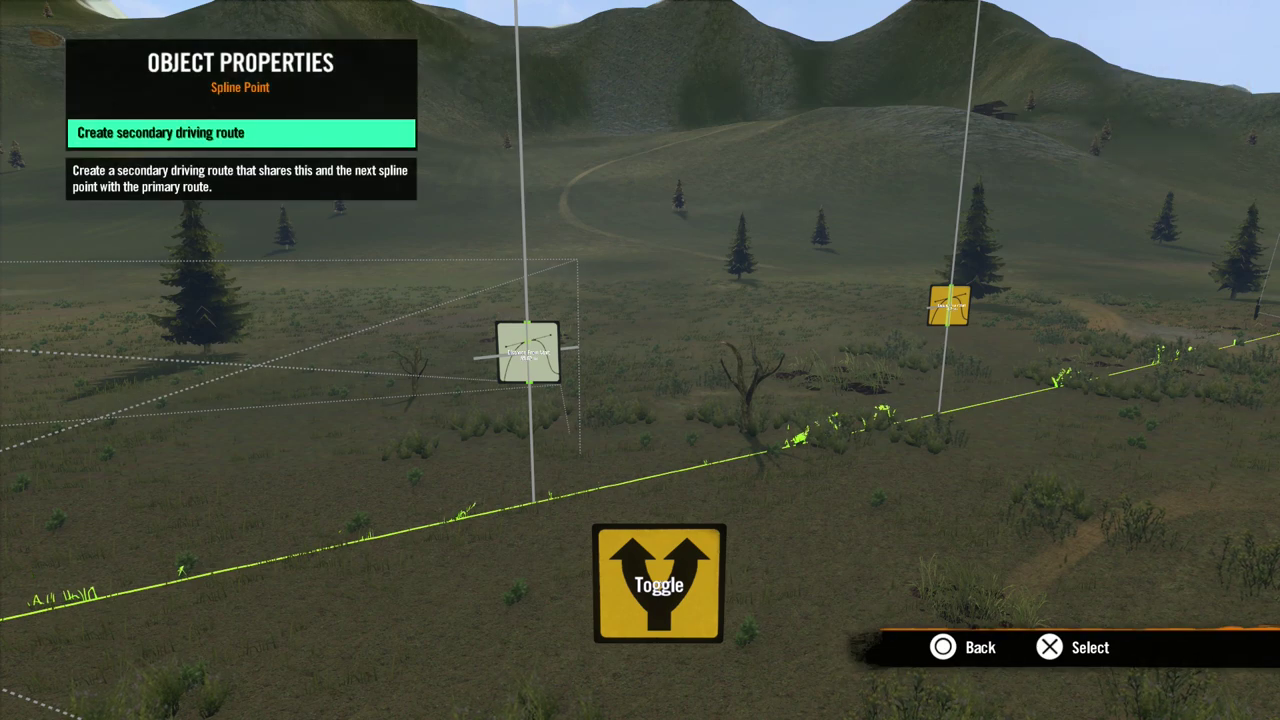
key("Return")
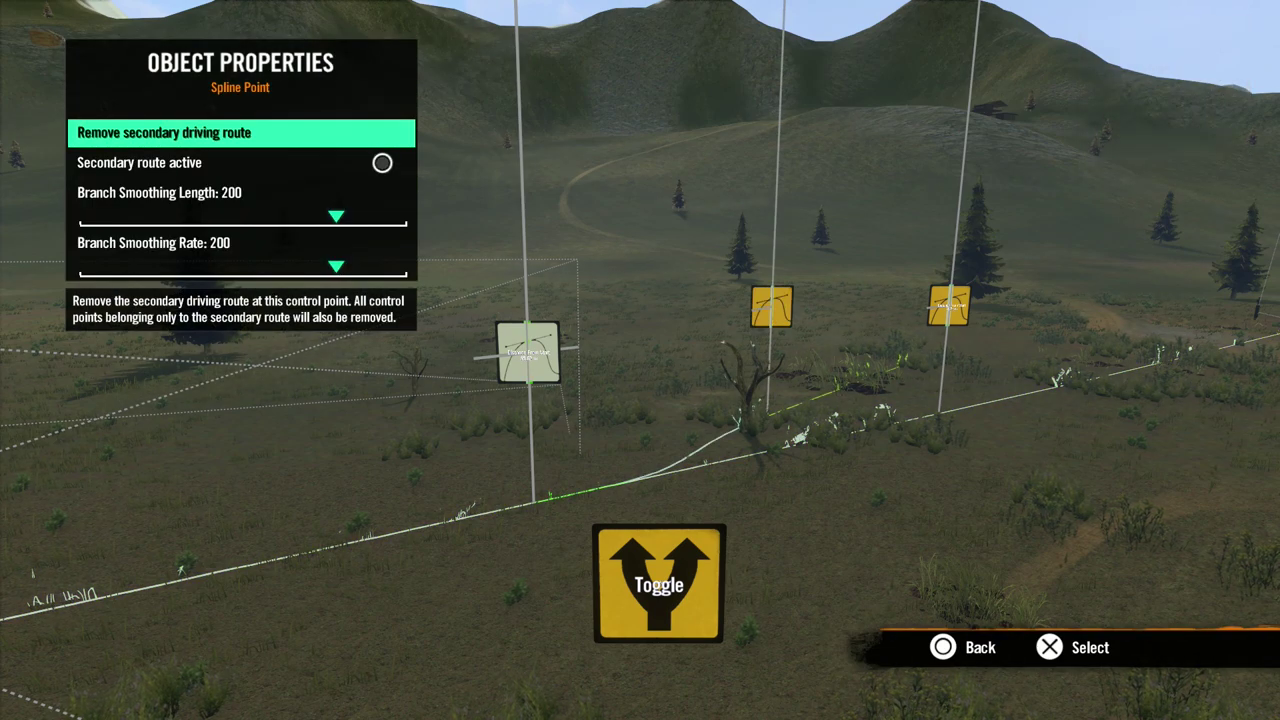
key("Escape")
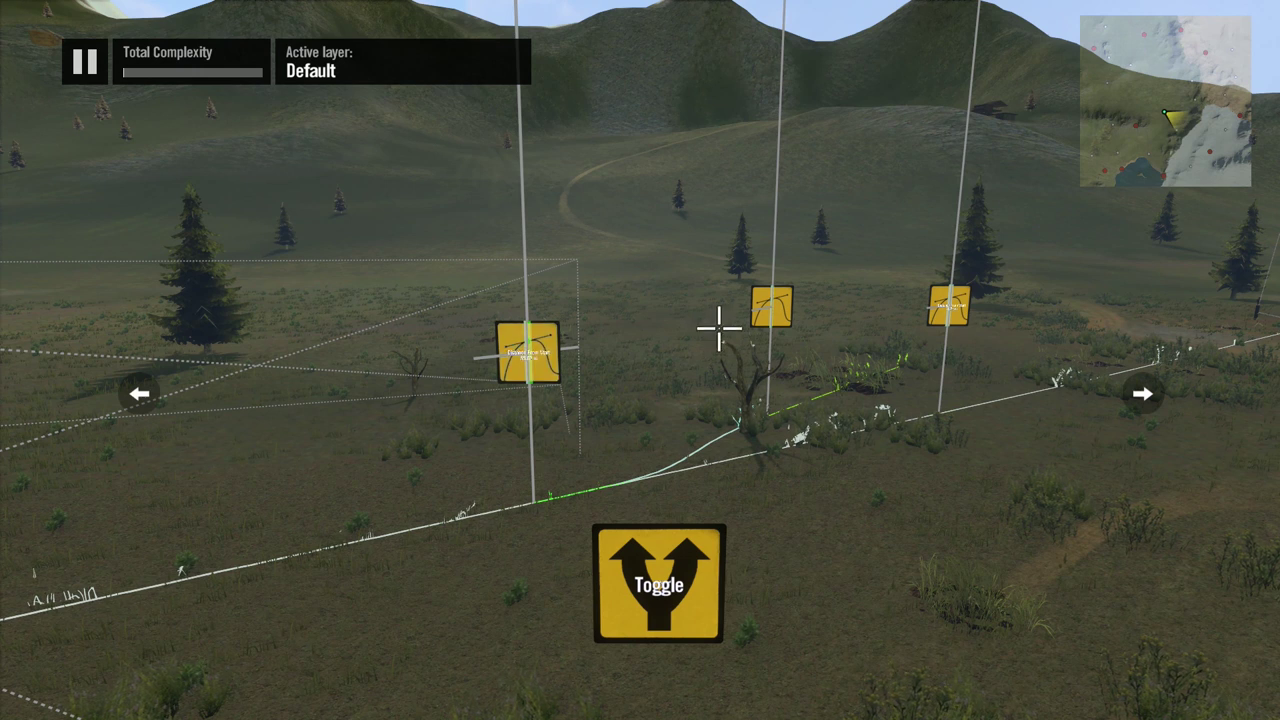
- Connect the new route's spline point to the far control point on the primary route, then shift it away from that point
left_click(778, 318)
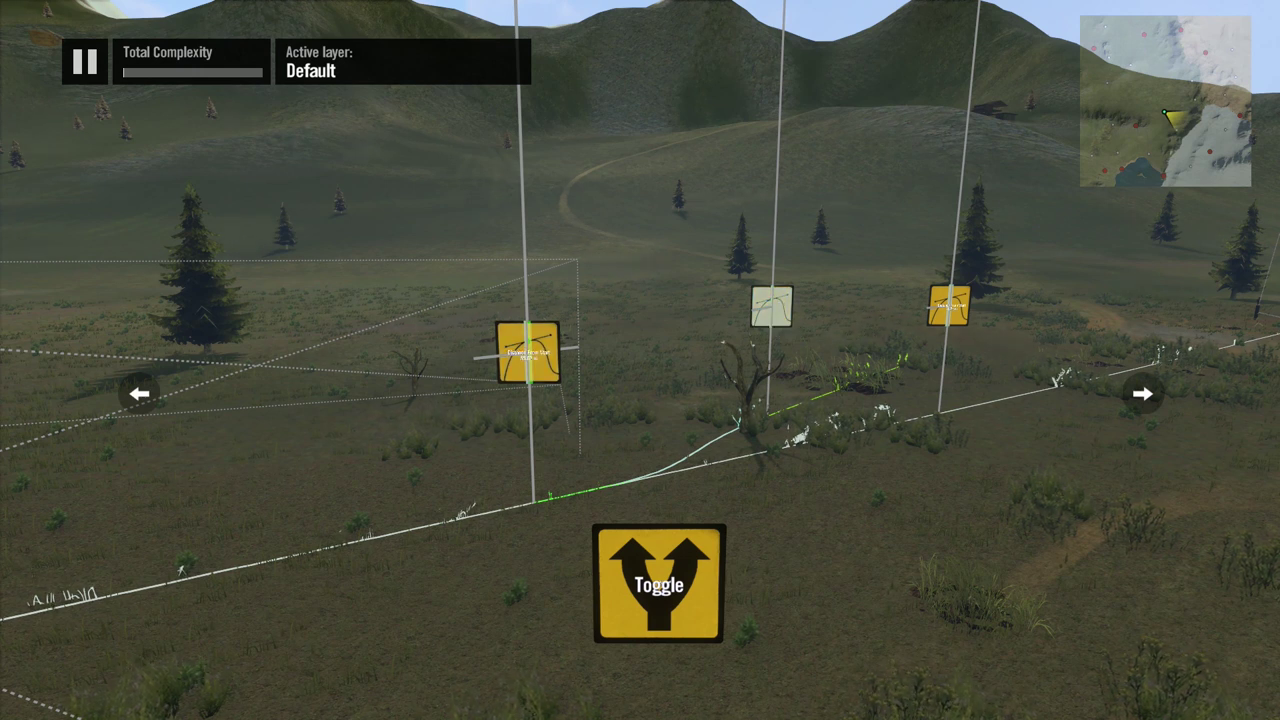
key("Return")
key("Return")
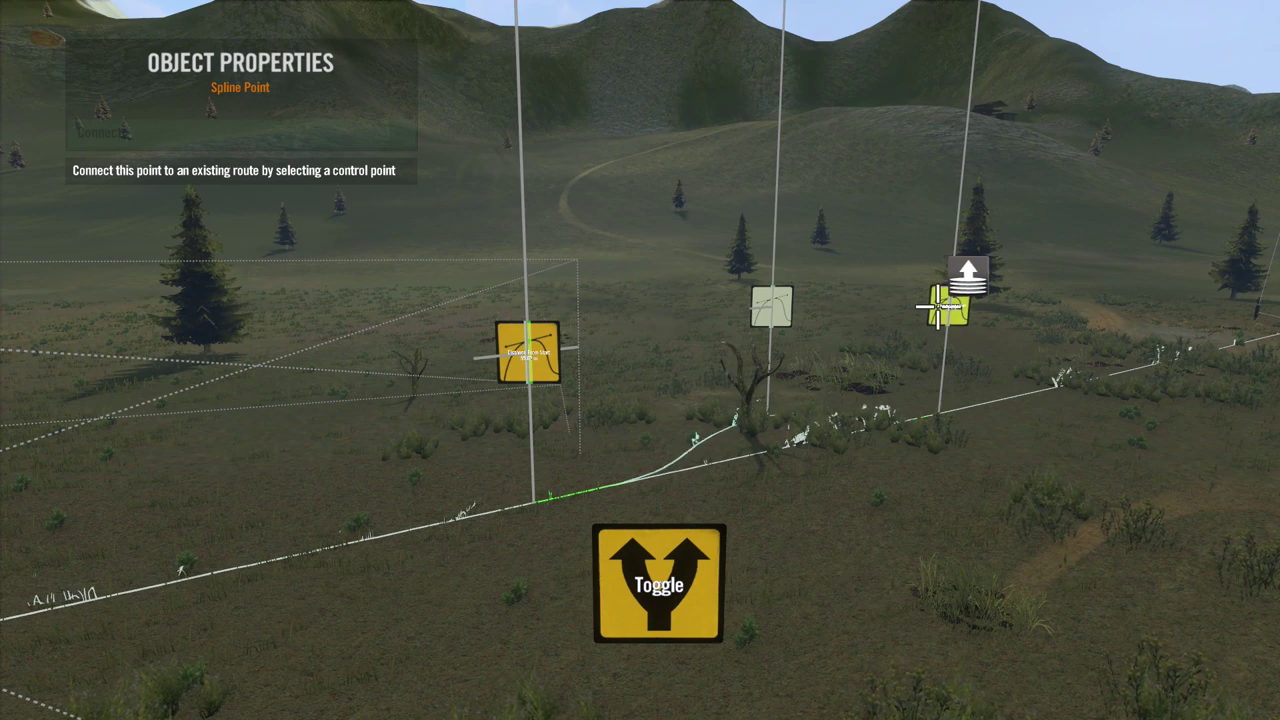
key("Return")
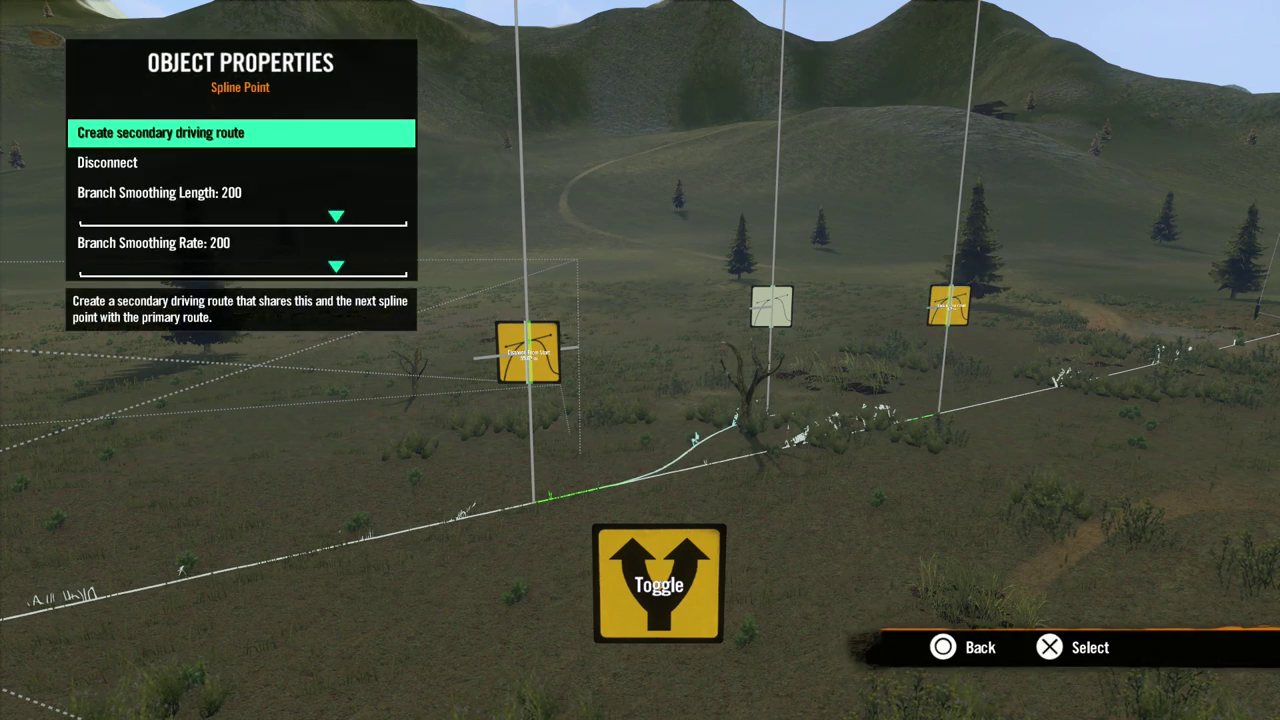
key("Escape")
left_click_drag(755, 306, 733, 306)
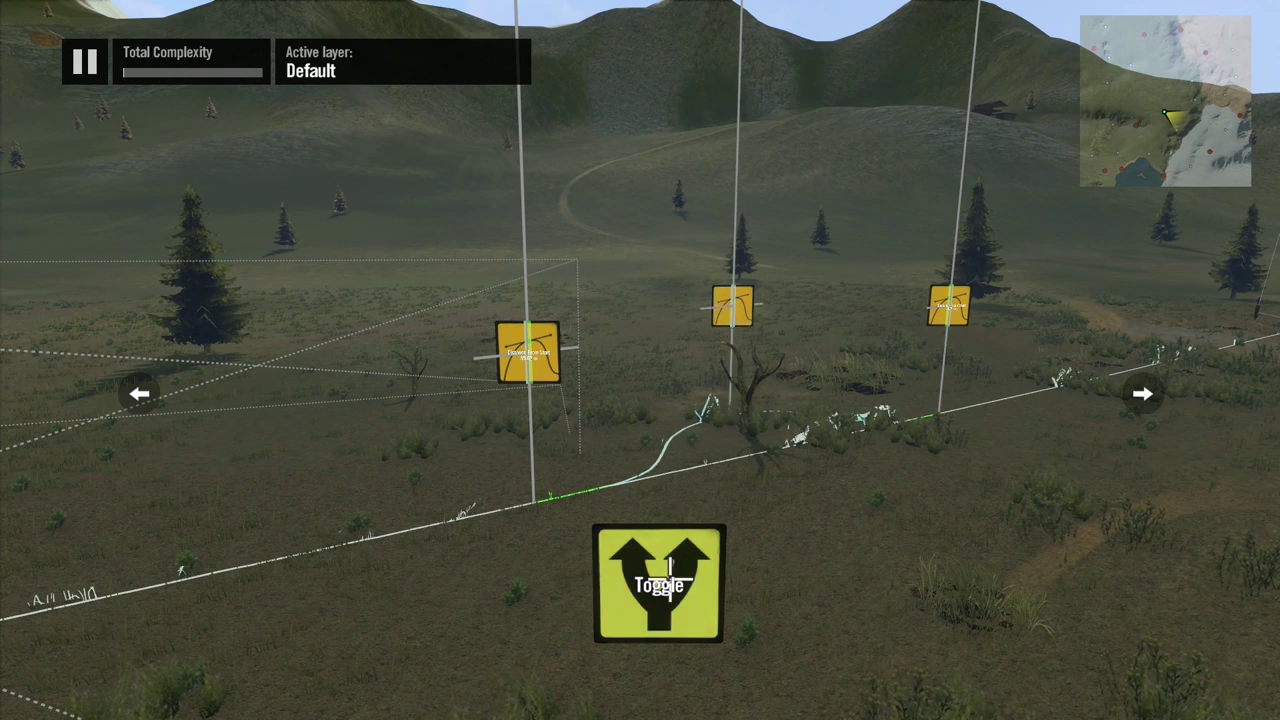
- Set the branching spline point as the event target of the Driving line event
left_click(659, 585)
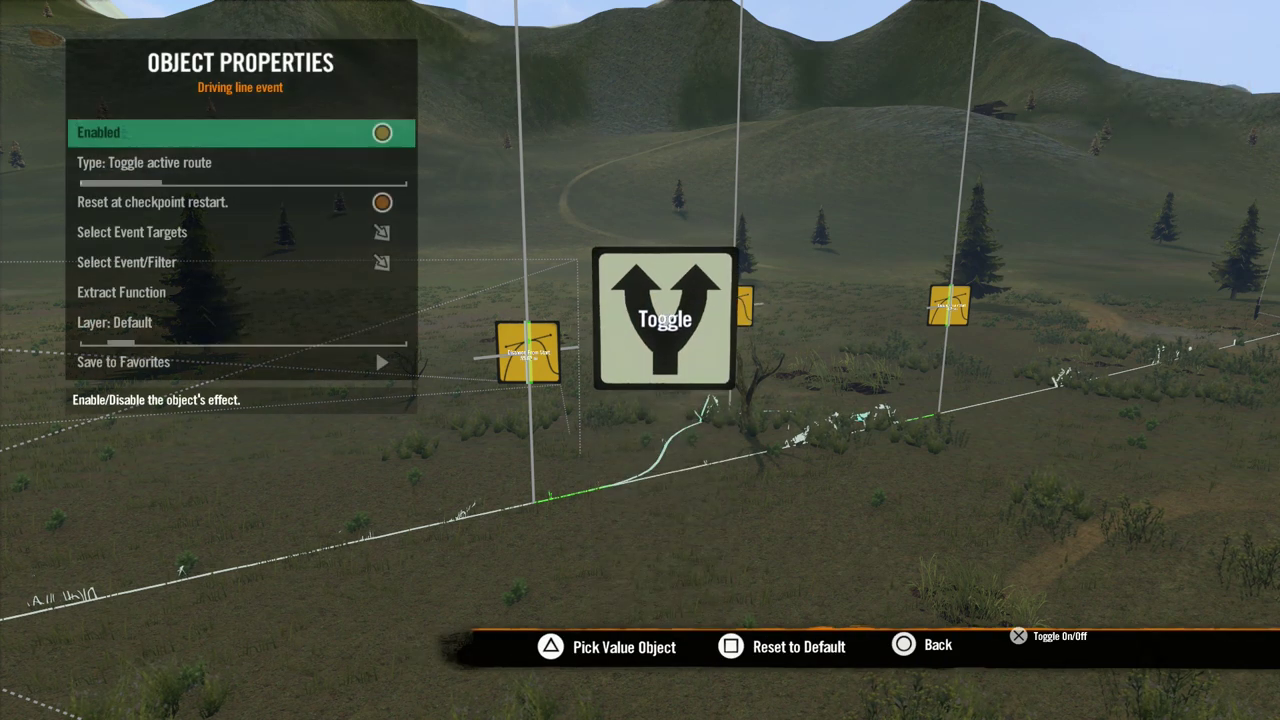
key("Down")
key("Down")
key("Down")
key("Return")
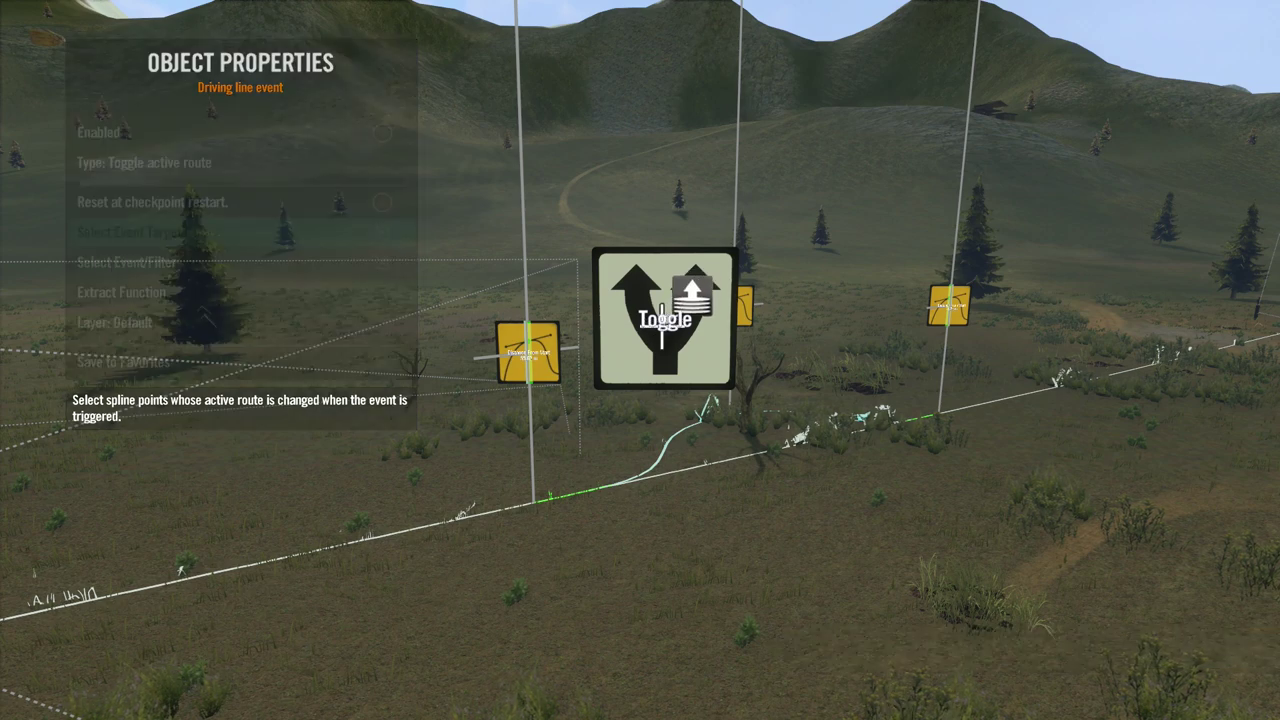
key("Escape")
- Cycle the Driving line event's type through Set primary route active and Set secondary route active to the next option
key("Up")
key("Up")
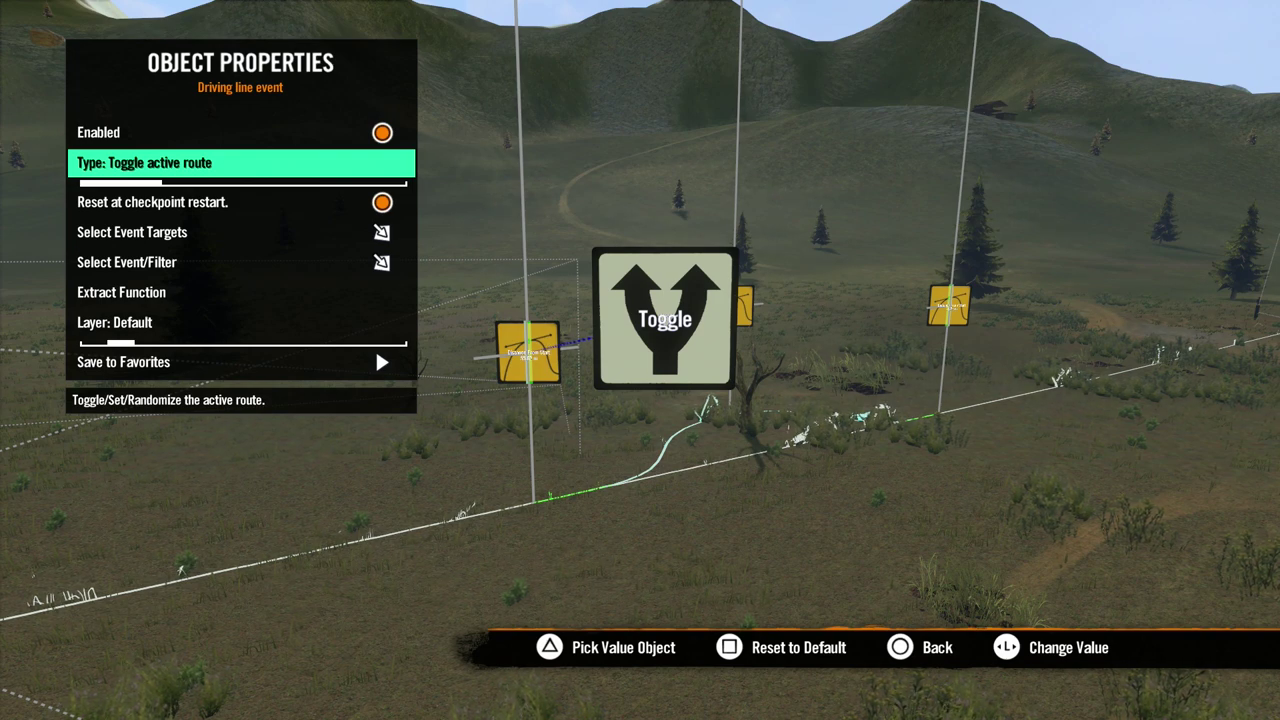
key("Right")
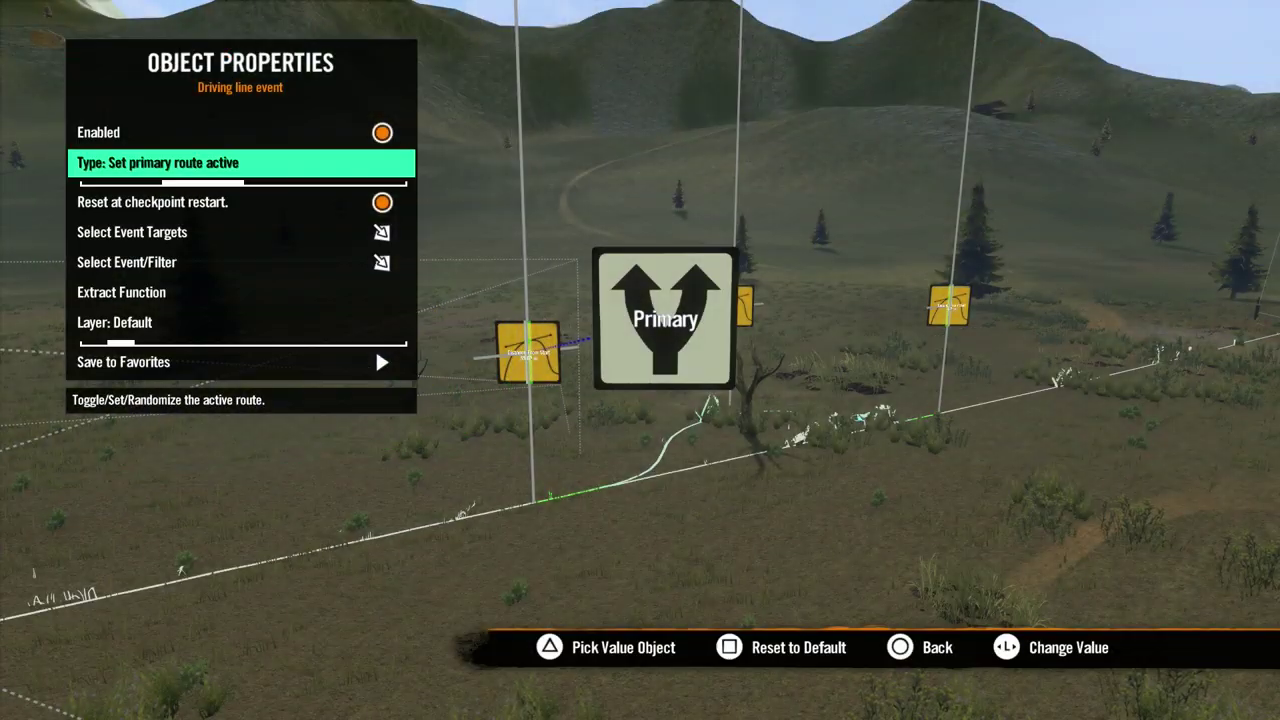
key("Right")
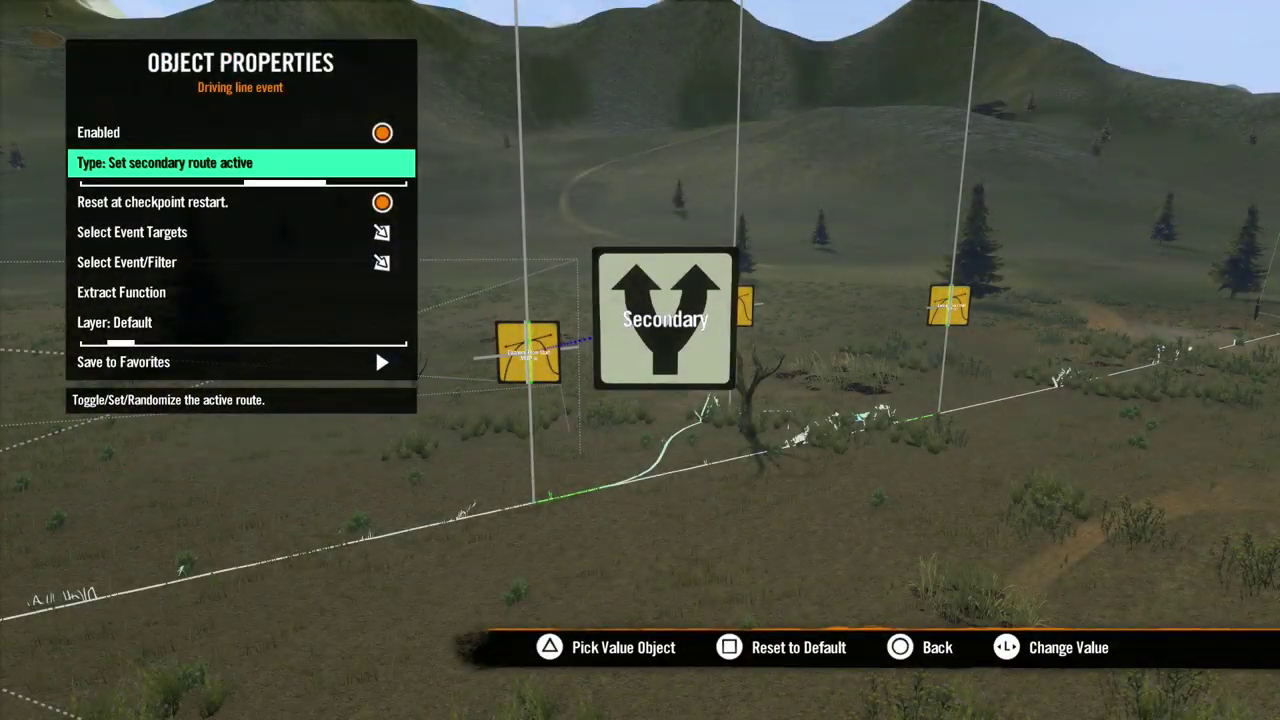
key("Right")
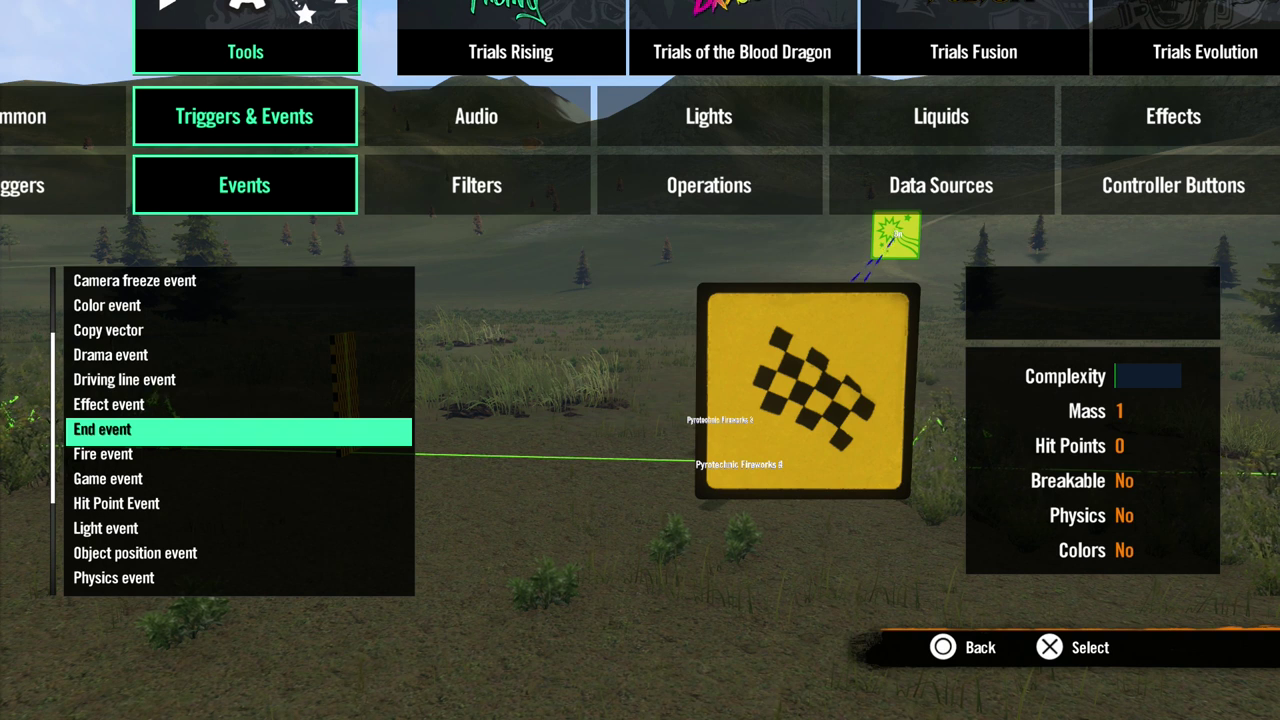
- Place an End event near the fireworks and target it at the event that controls the Pyrotechnic Fireworks
key("Return")
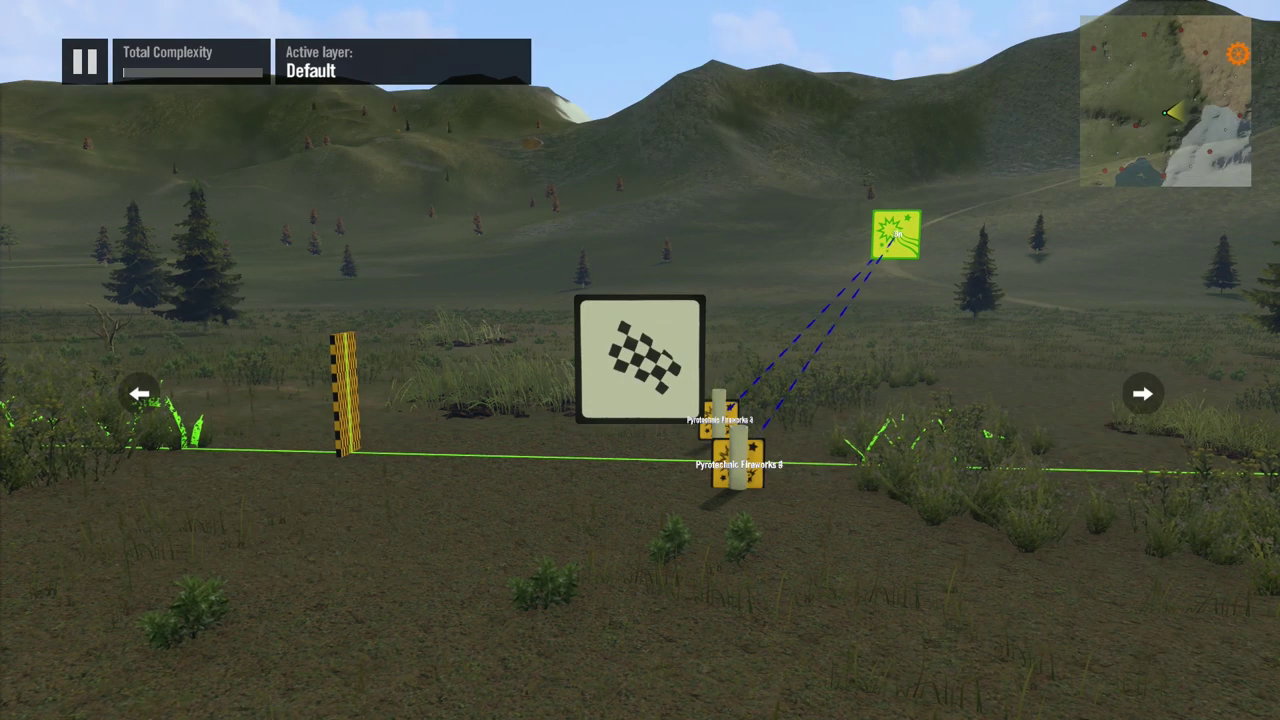
key("Return")
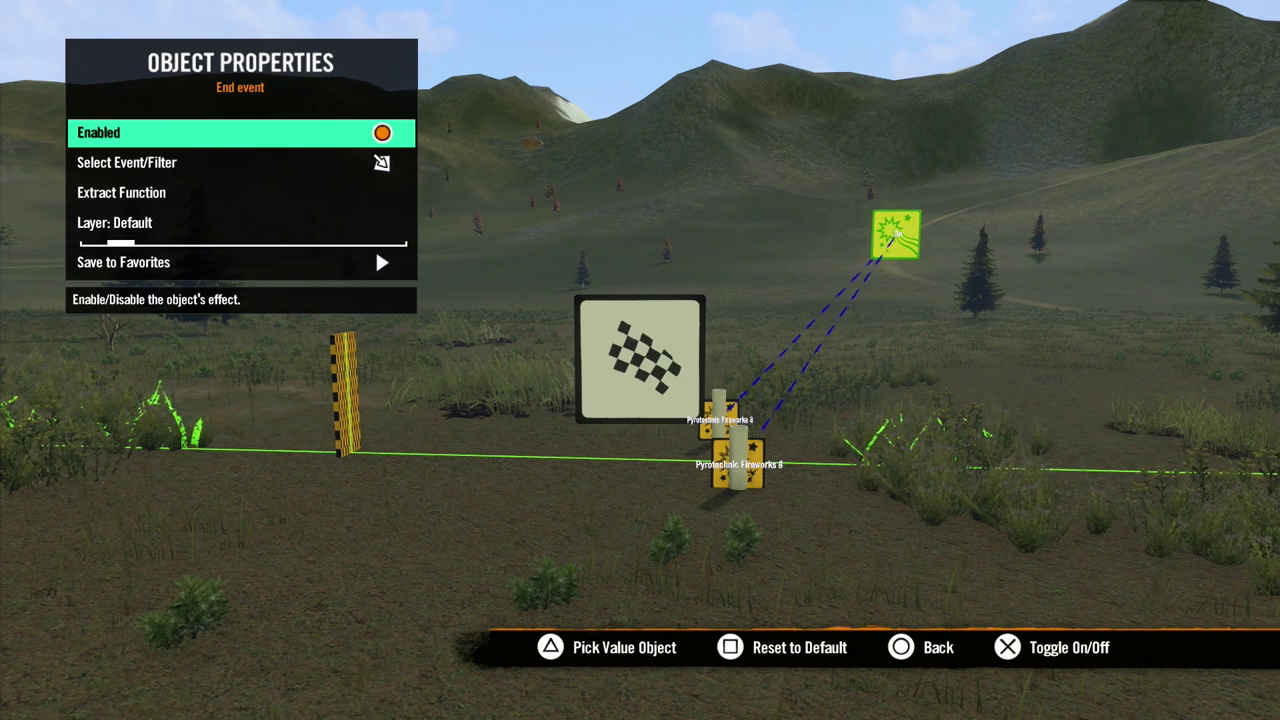
key("Down")
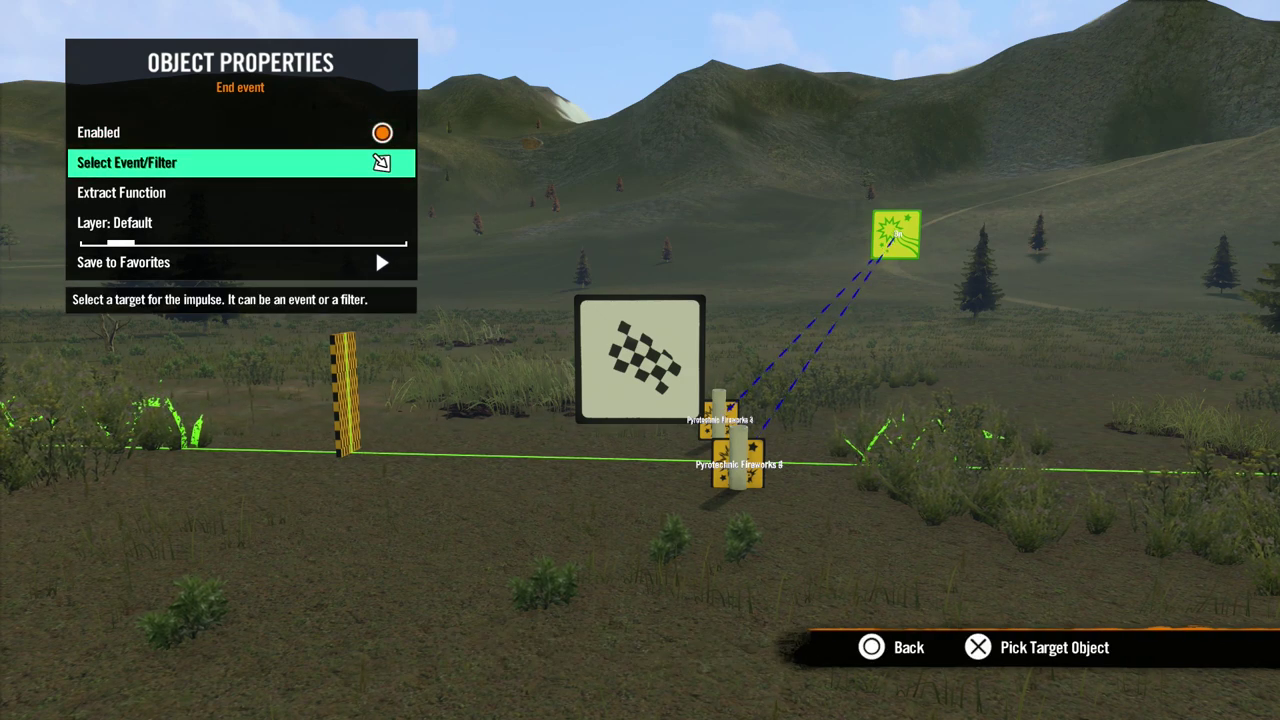
key("Return")
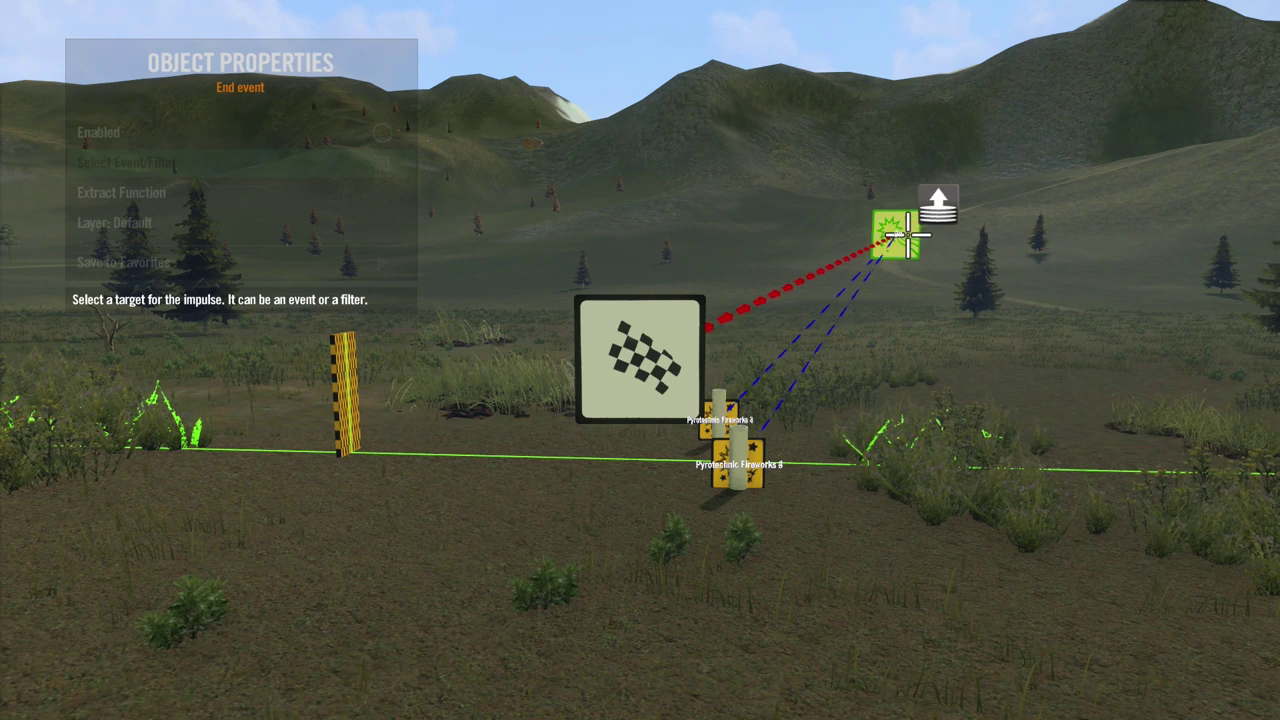
key("Return")
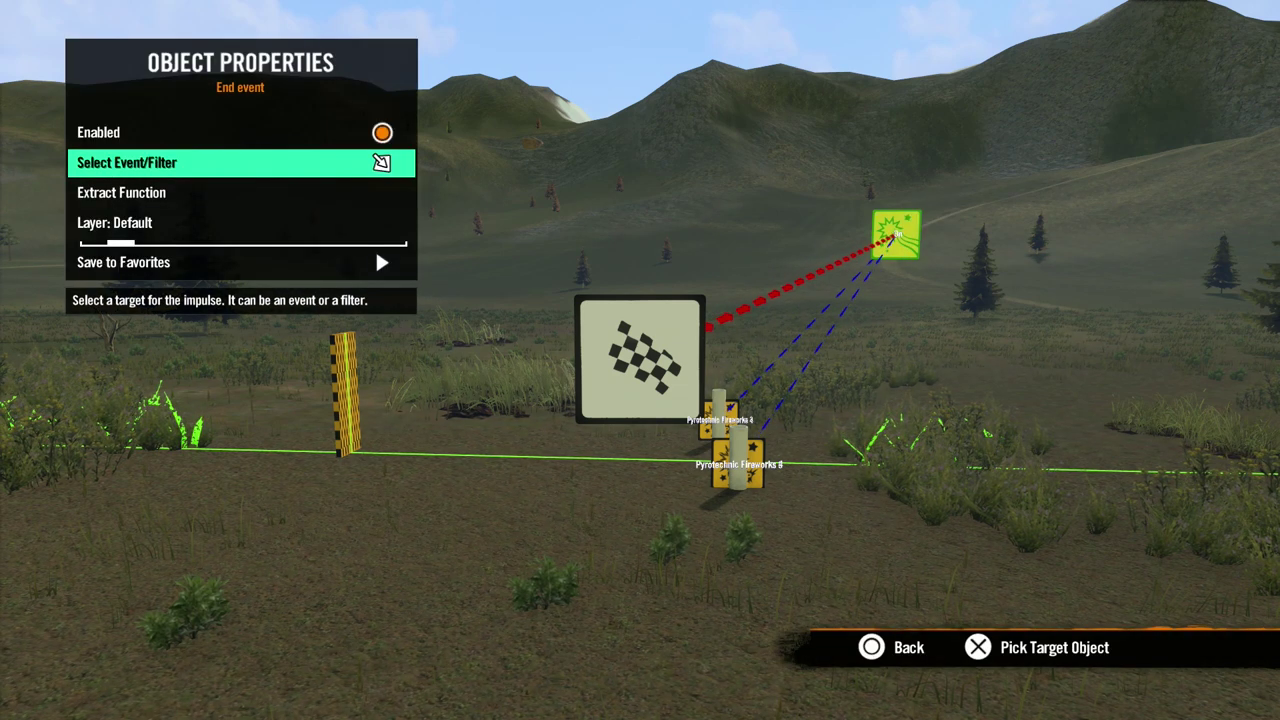
key("Escape")
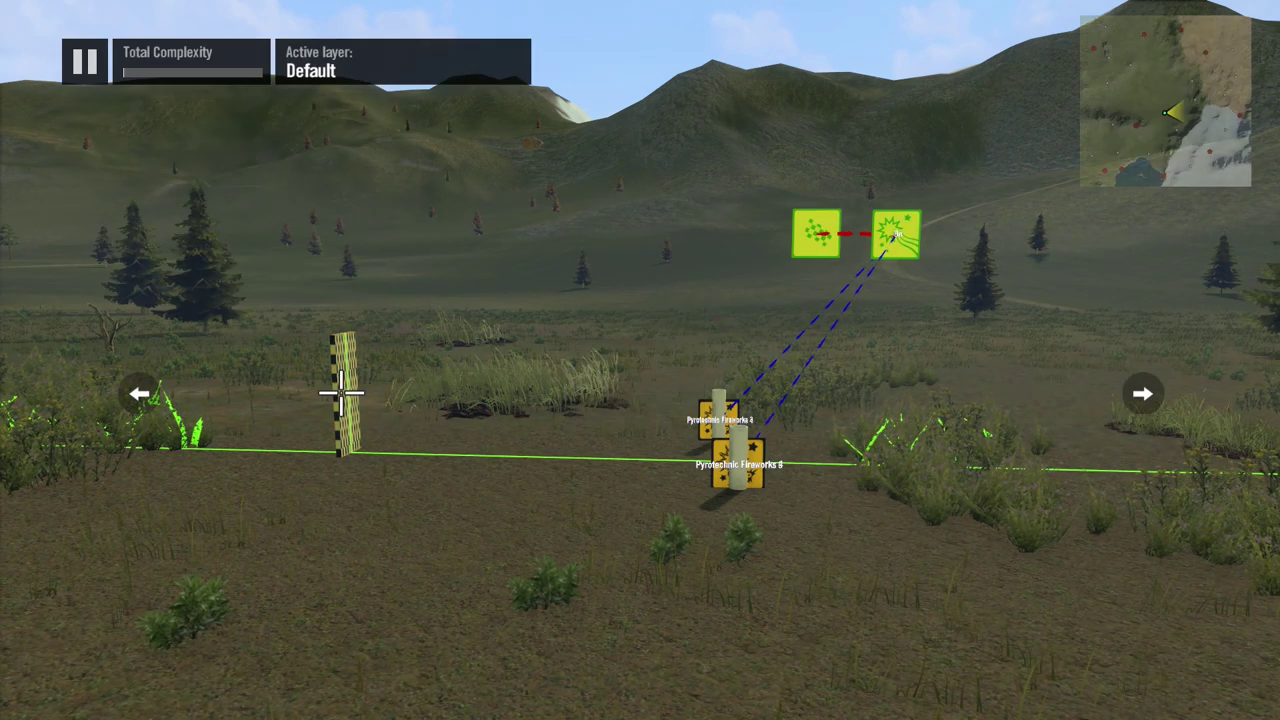
- Link the area trigger's On Hit output to the End event
key("Return")
key("Down")
key("Down")
key("Down")
key("Down")
key("Down")
key("Down")
key("Down")
key("Down")
key("Return")
key("Return")
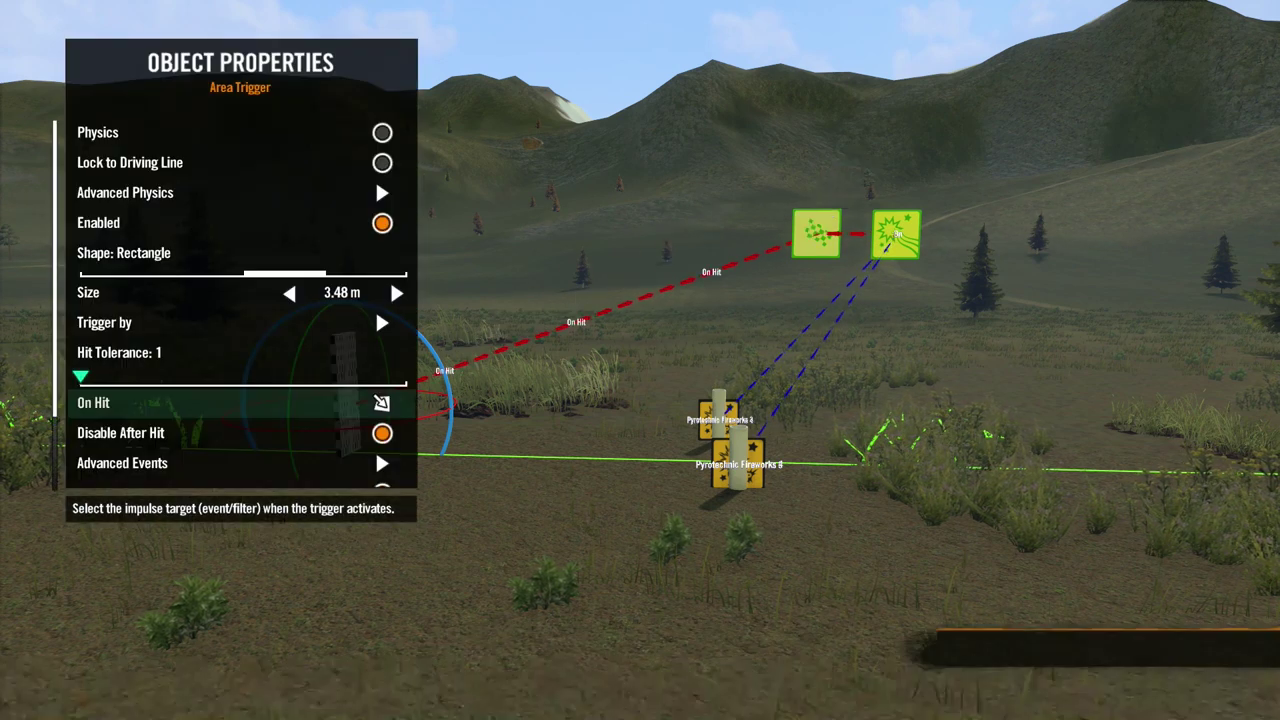
key("Escape")
- Place a Game event beside the ball on the ramp
key("Right")
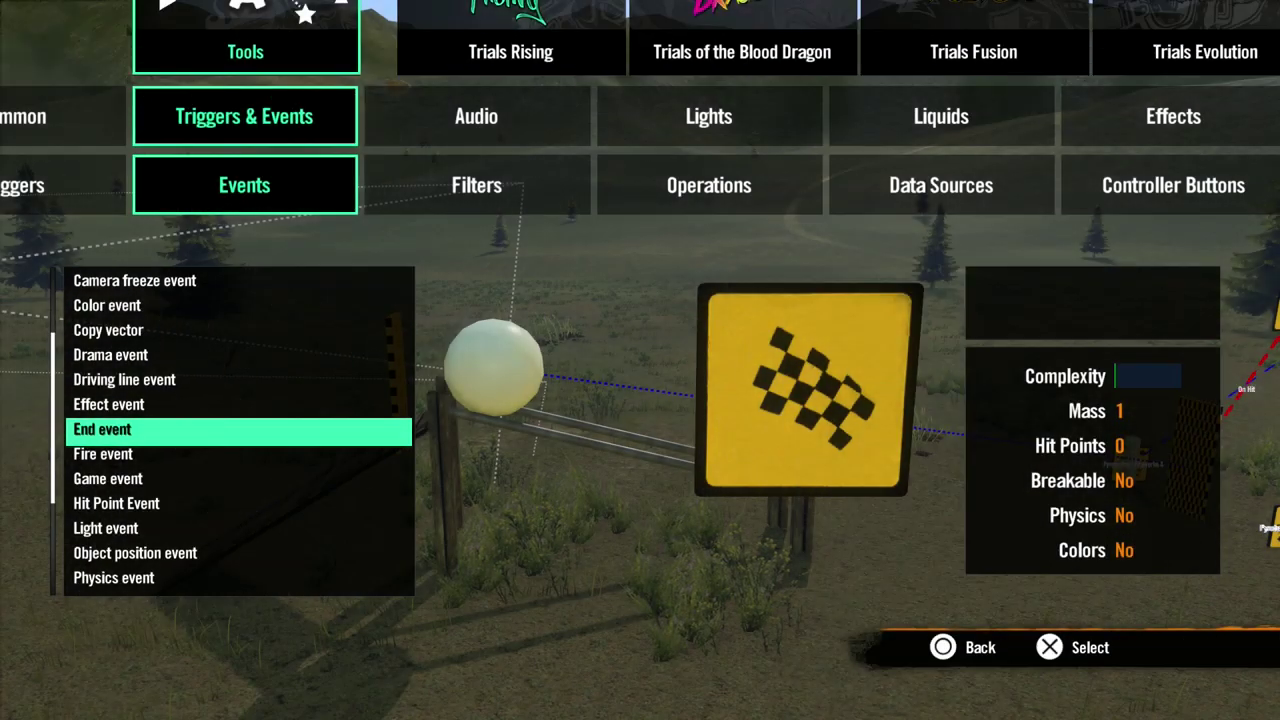
key("Down")
key("Down")
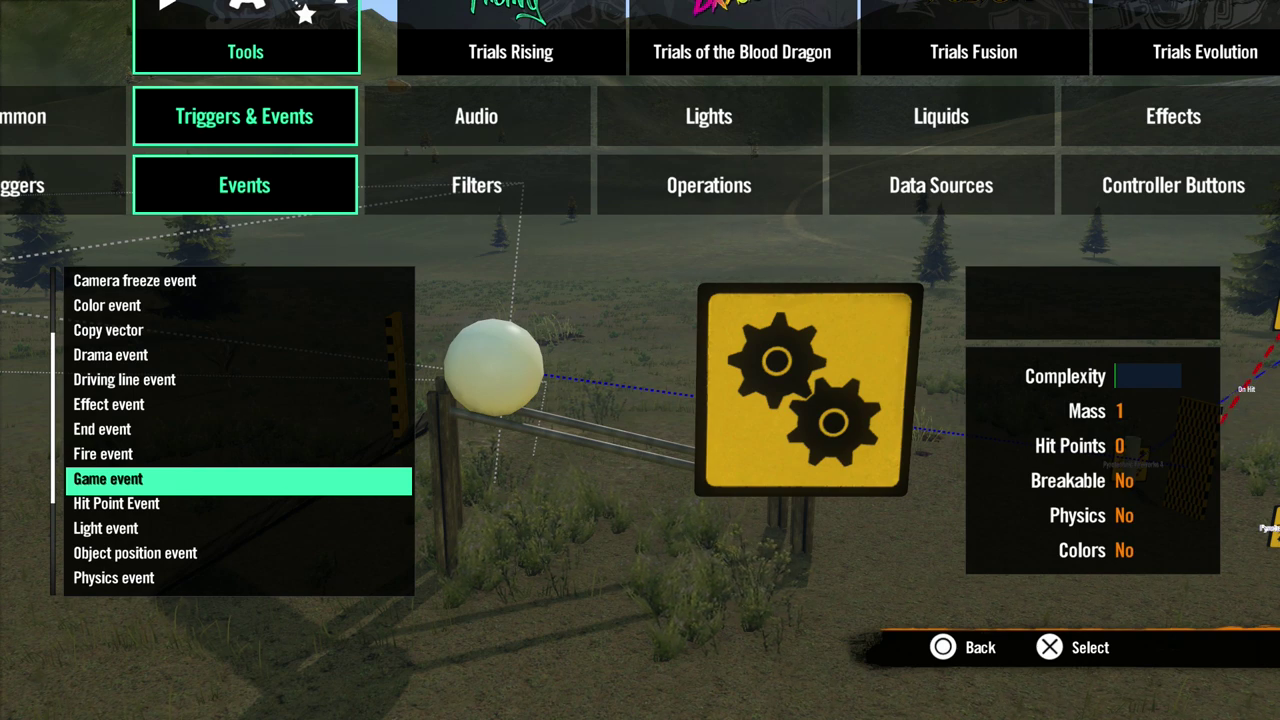
key("Return")
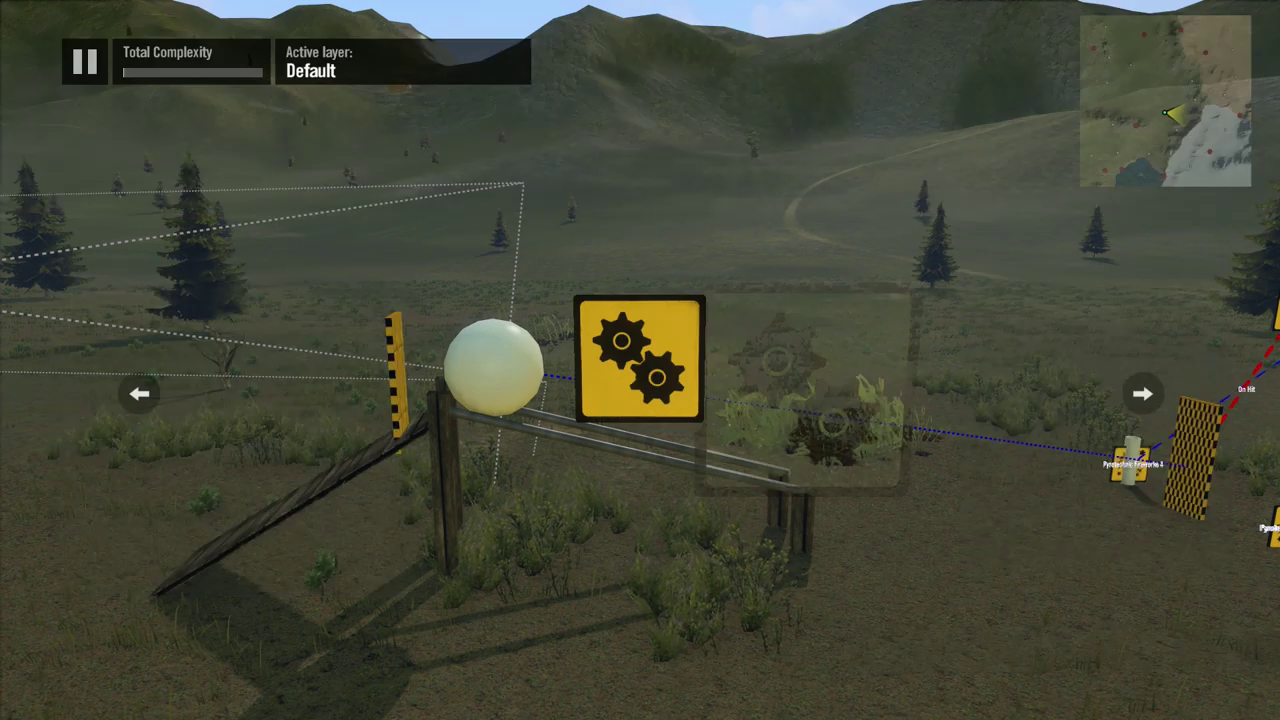
- Set the Game Character option of the Change Game Character event to Custom Object
key("Tab")
key("Down")
key("Down")
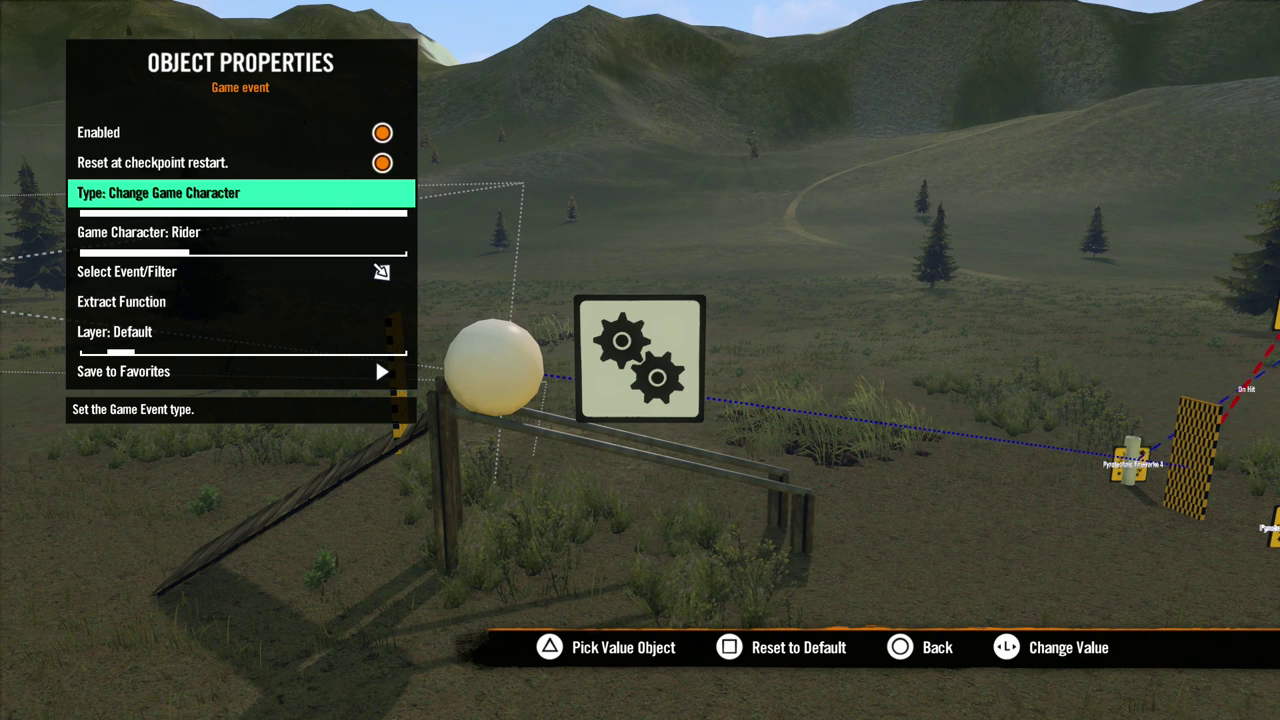
key("Down")
key("Right")
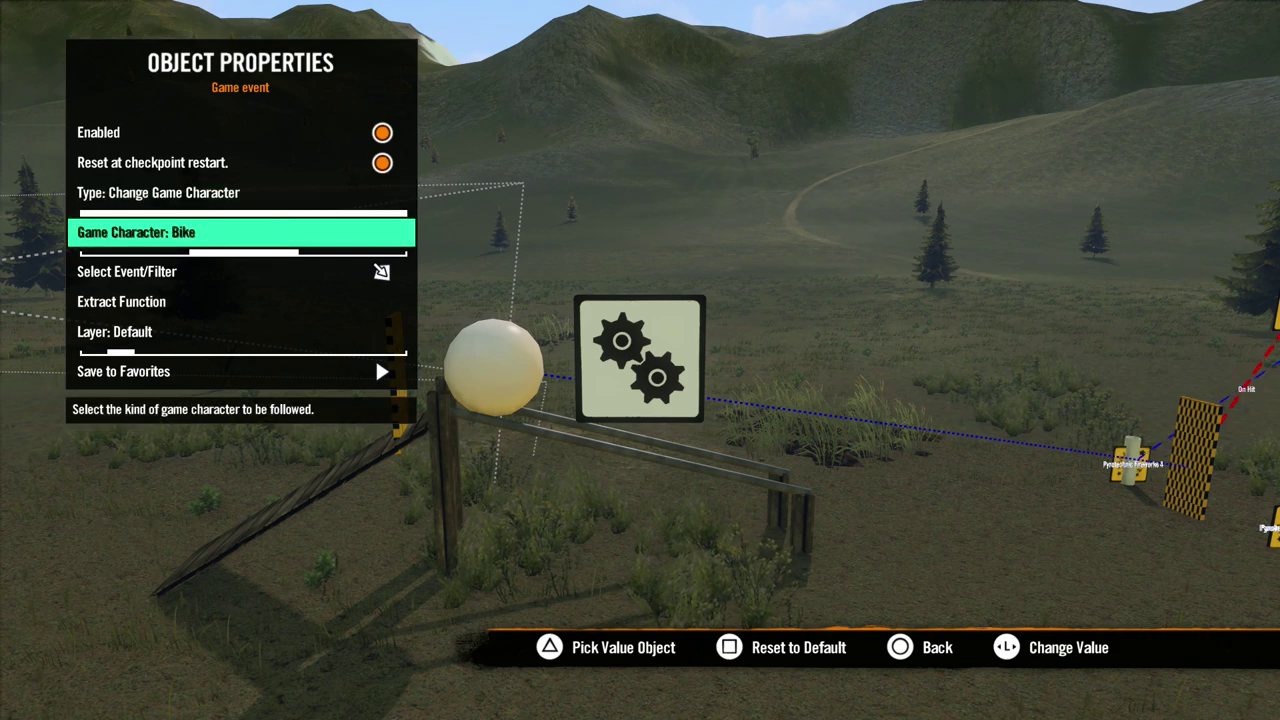
key("Right")
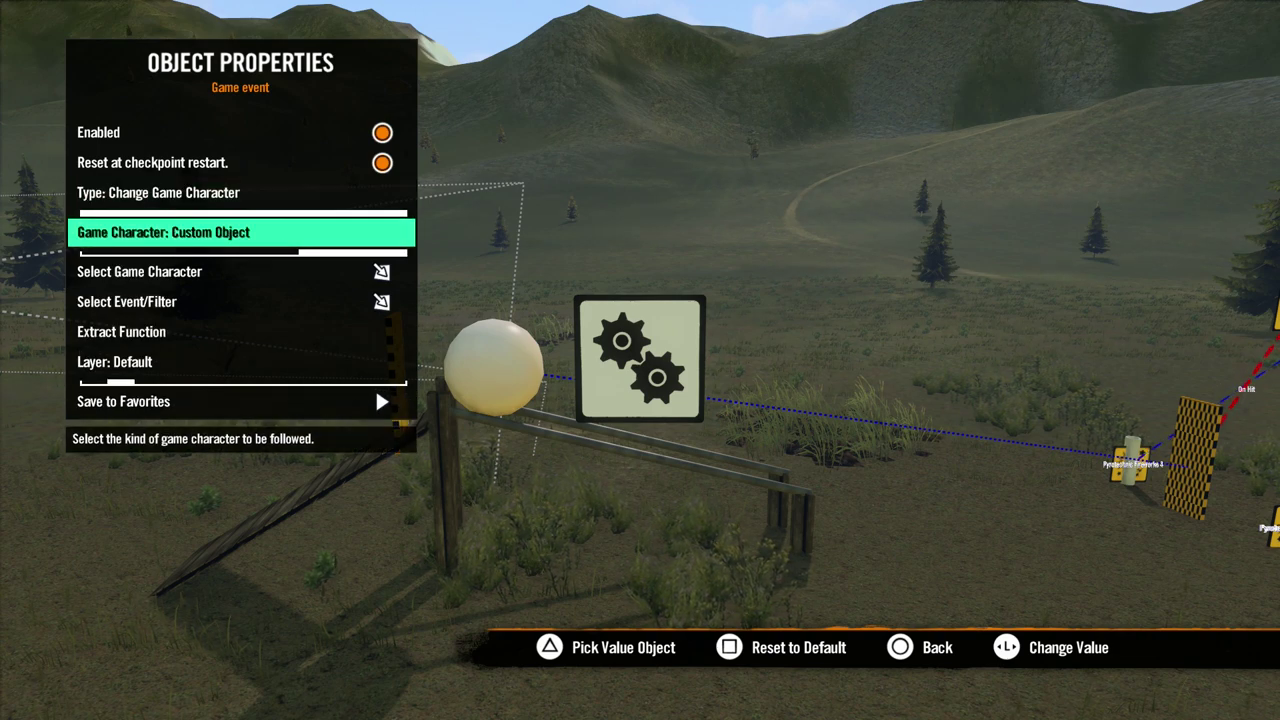
- Pick the ball on the ramp as the new Game Character and close the event's properties
key("Down")
key("Return")
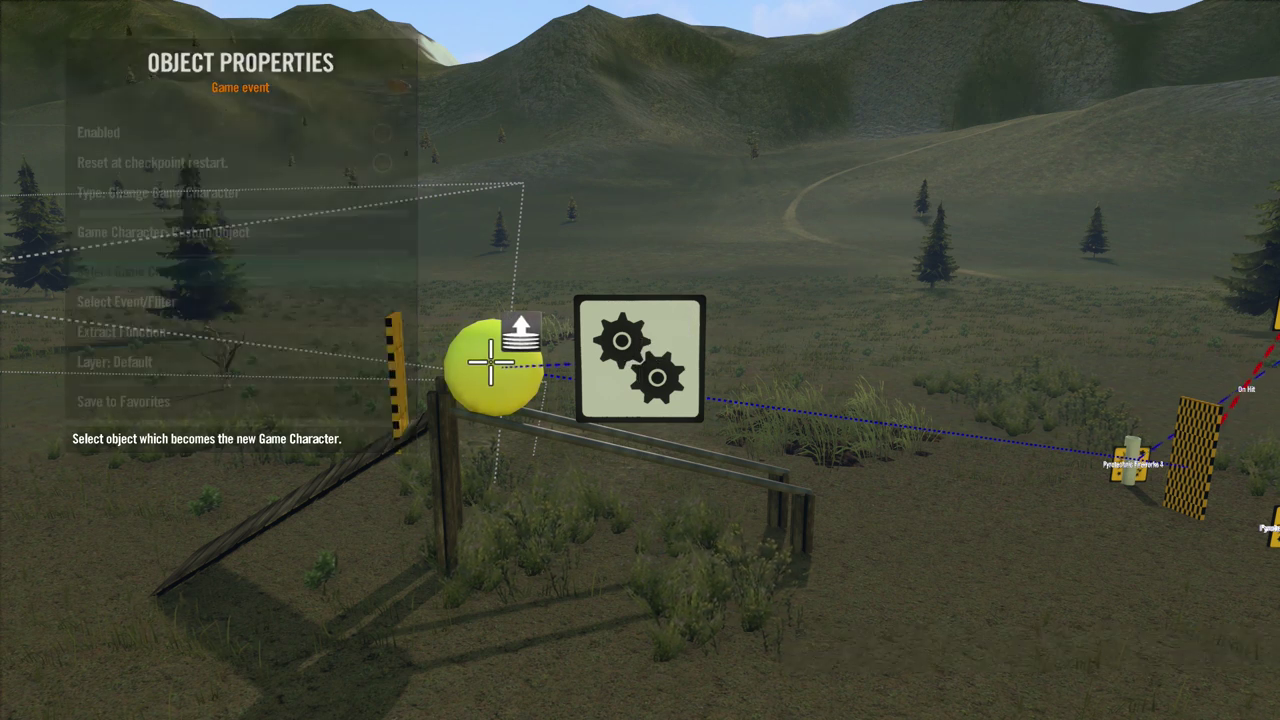
key("Return")
key("Escape")
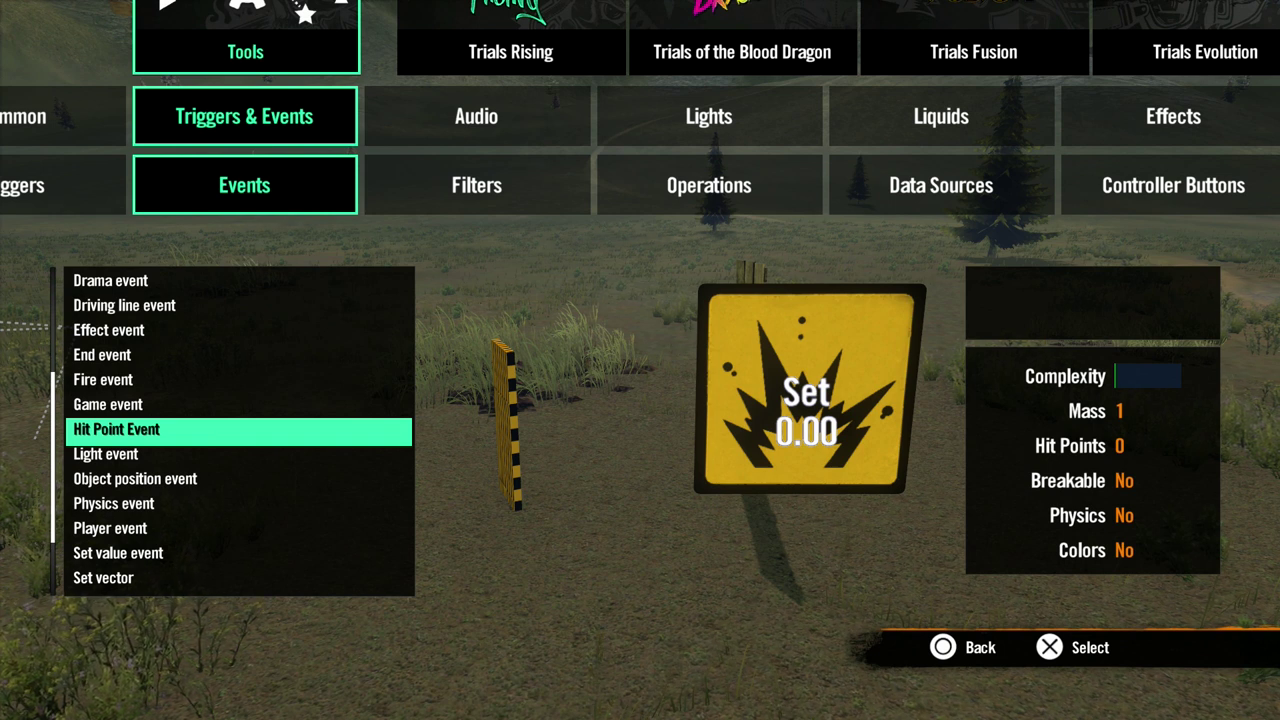
- Place a Hit Point Event between the area trigger and the wooden planks, and cycle its type through Decrease back to Set
key("Return")
key("Return")
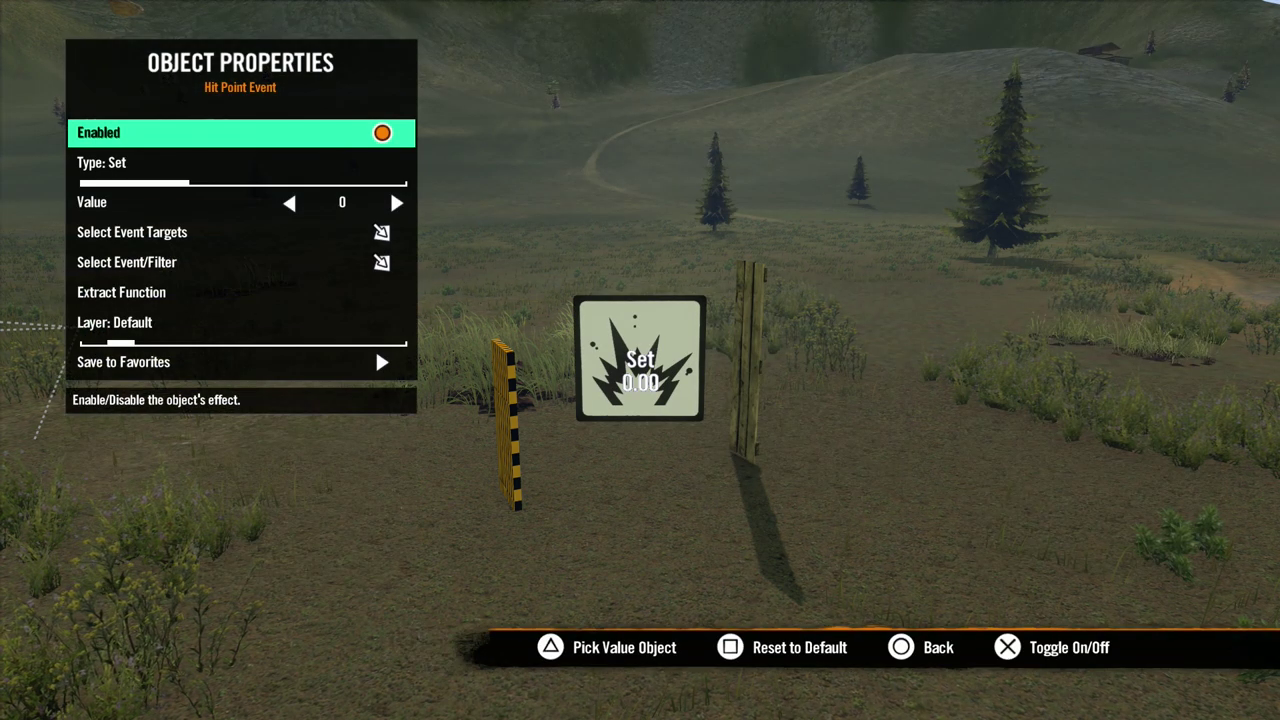
key("Down")
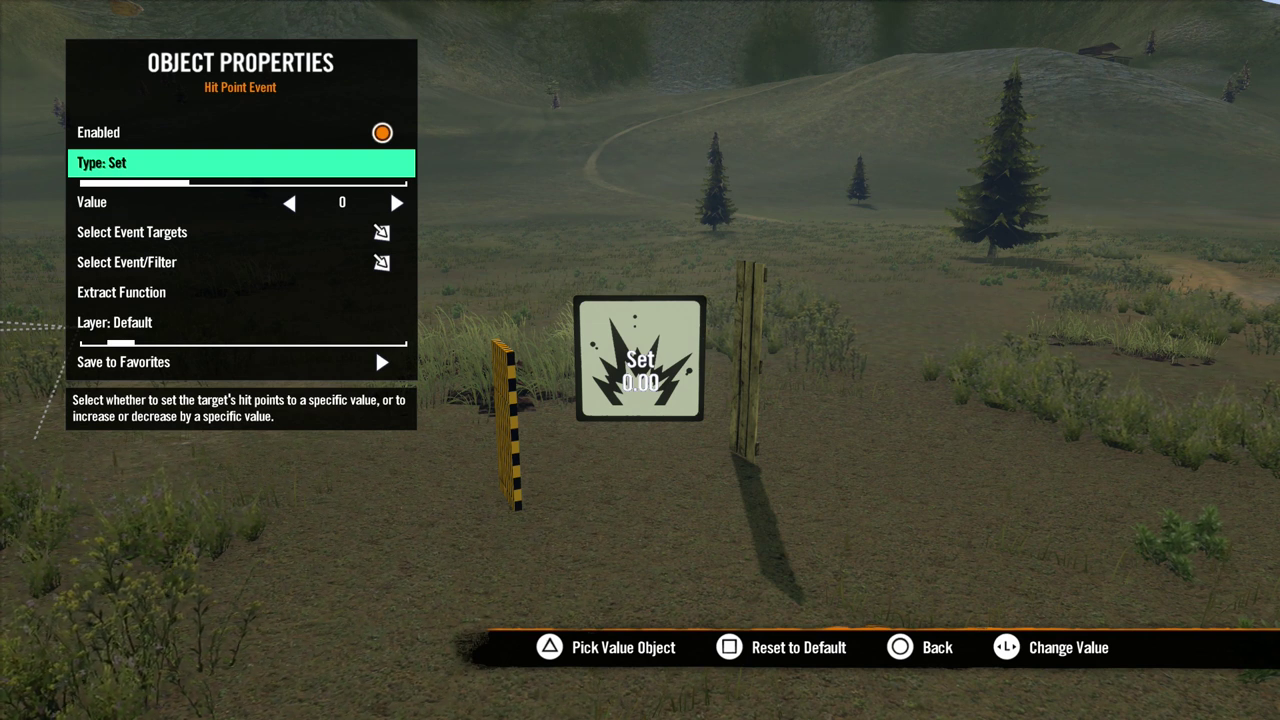
key("Right")
key("Right")
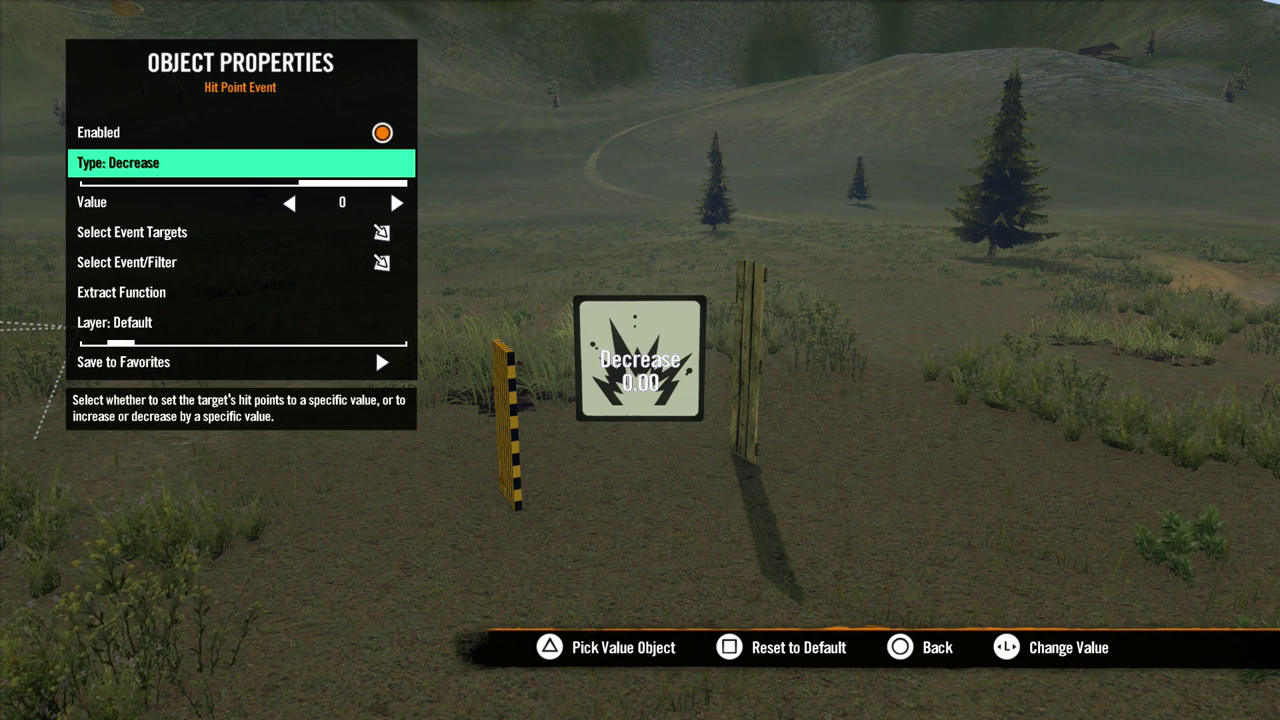
key("Right")
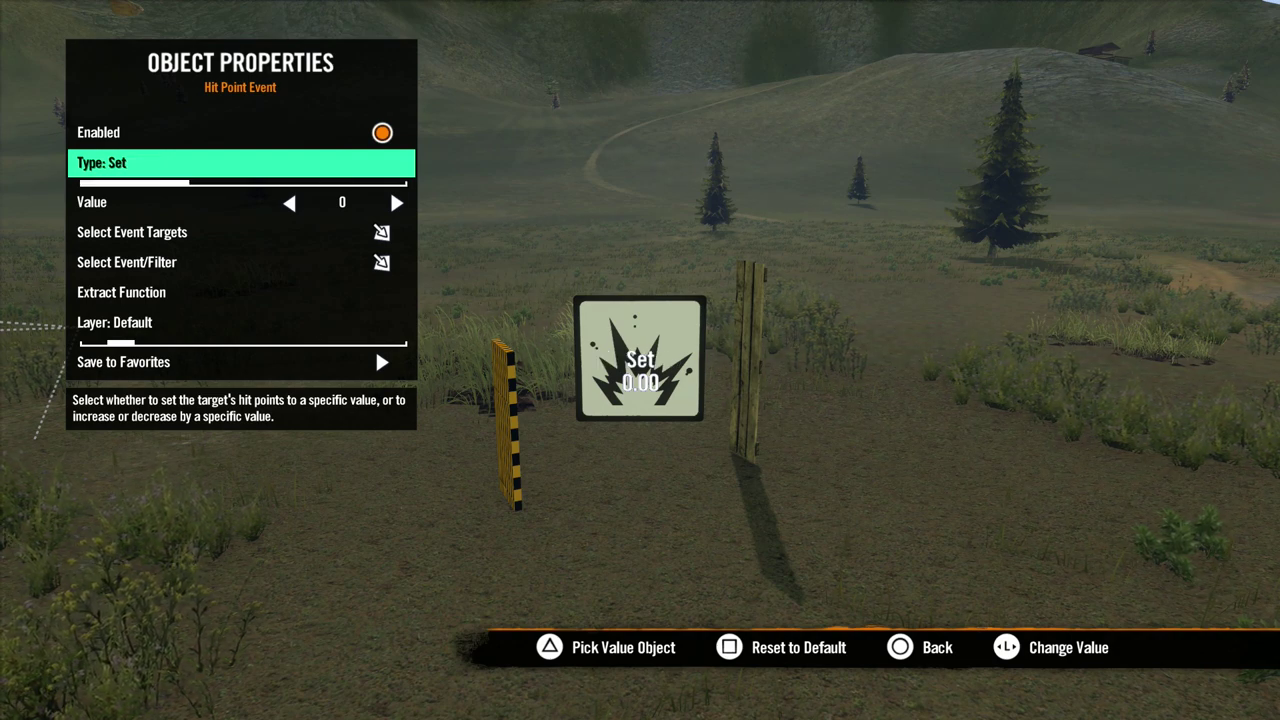
- Raise the Hit Point Event's value and bring it back to 0
key("Down")
key("Right")
key("Right")
key("Left")
key("Left")
key("Left")
key("Left")
key("Left")
key("Left")
key("Left")
key("Left")
key("Left")
key("Left")
key("Left")
key("Left")
- Pick the wooden planks as the Hit Point Event's target
key("Down")
key("Return")
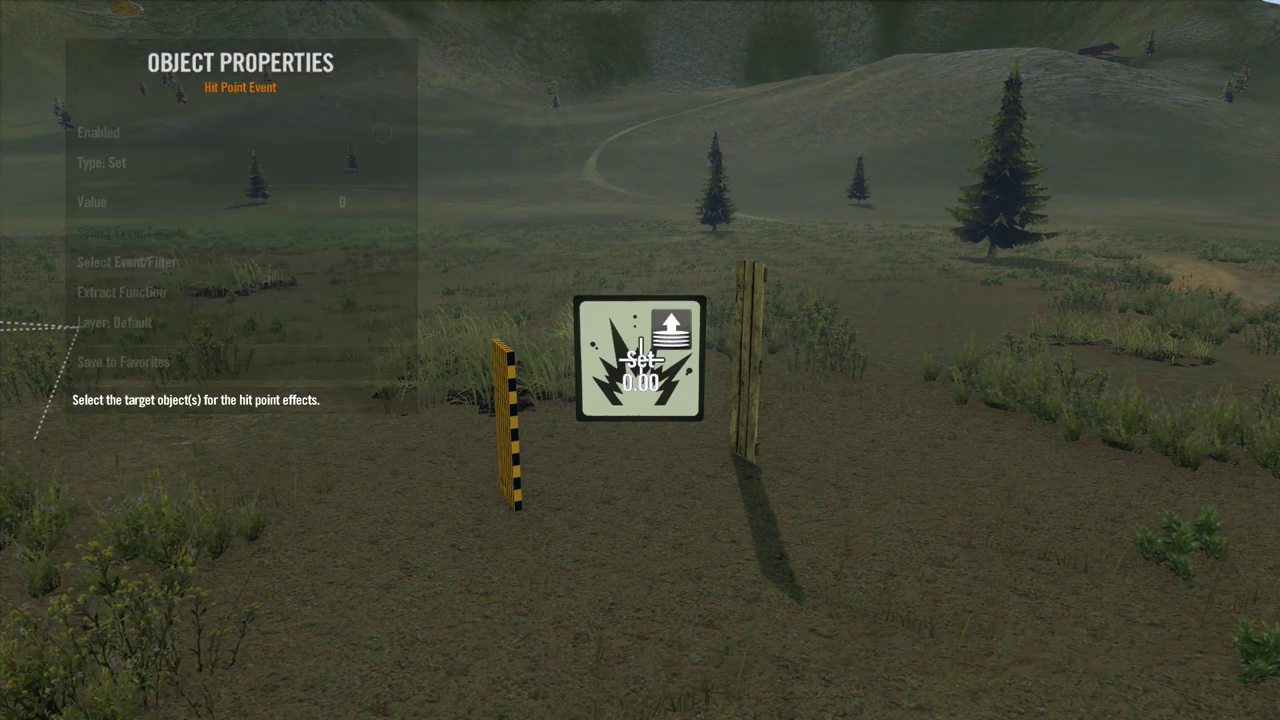
left_click(754, 360)
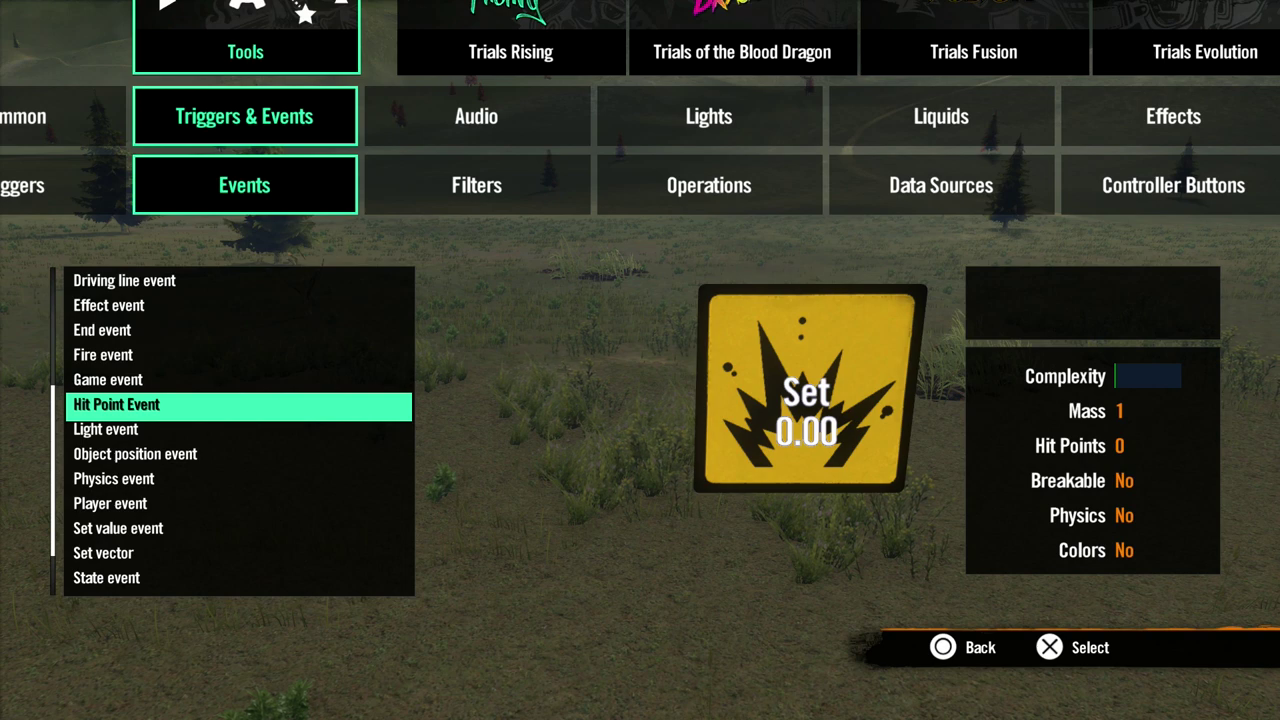
- Place a Set value event in the empty grass area
key("Down")
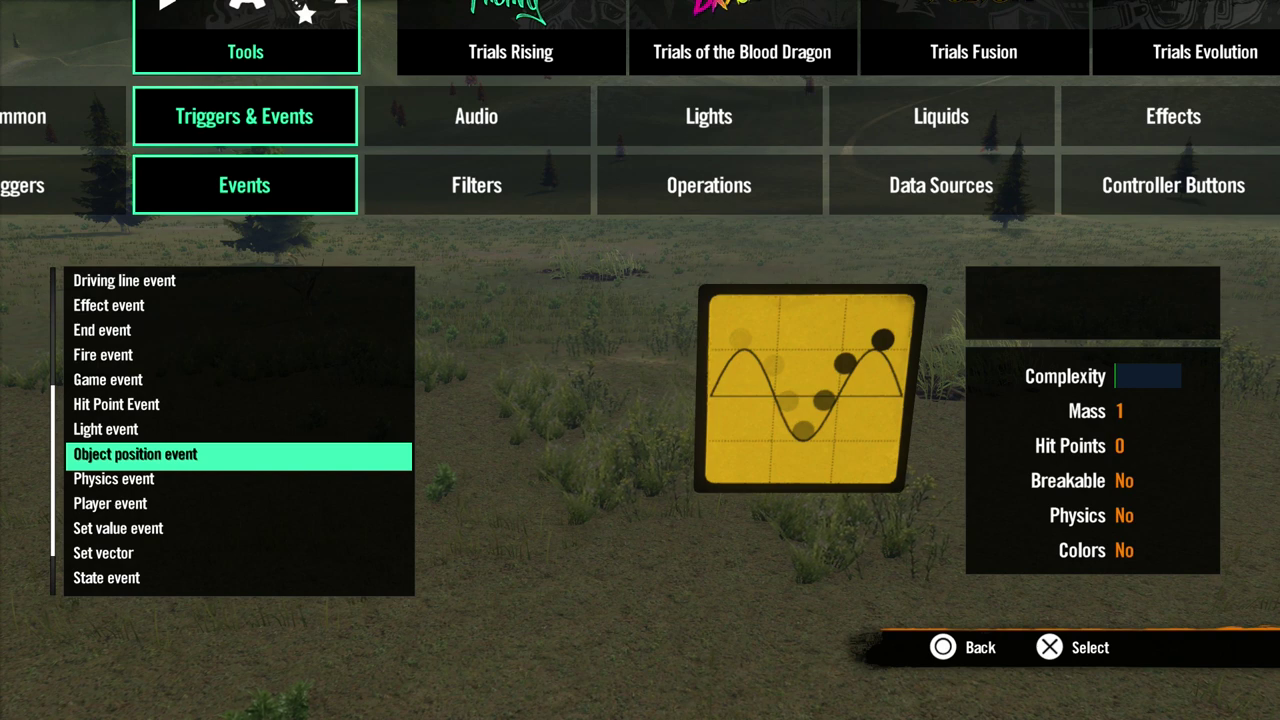
key("Down")
key("Down")
key("Down")
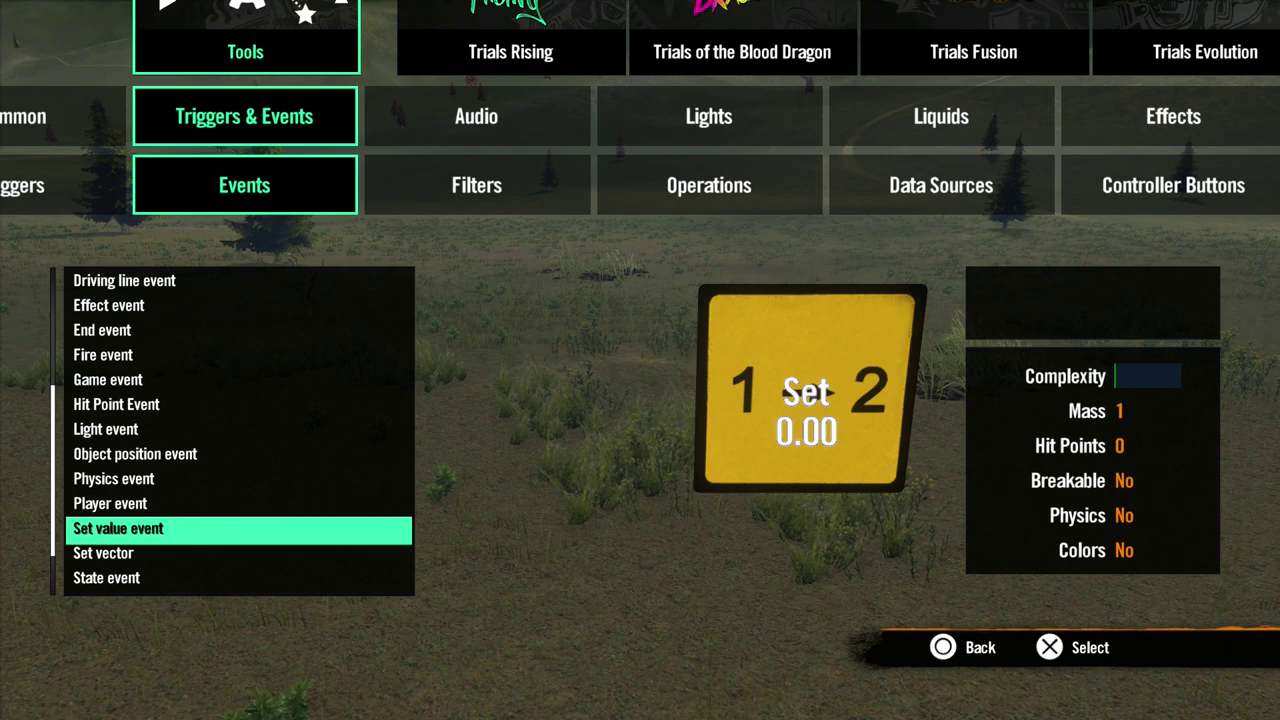
key("Return")
- Add a Variable data source from the Data Sources category next to the Set value event
key("Tab")
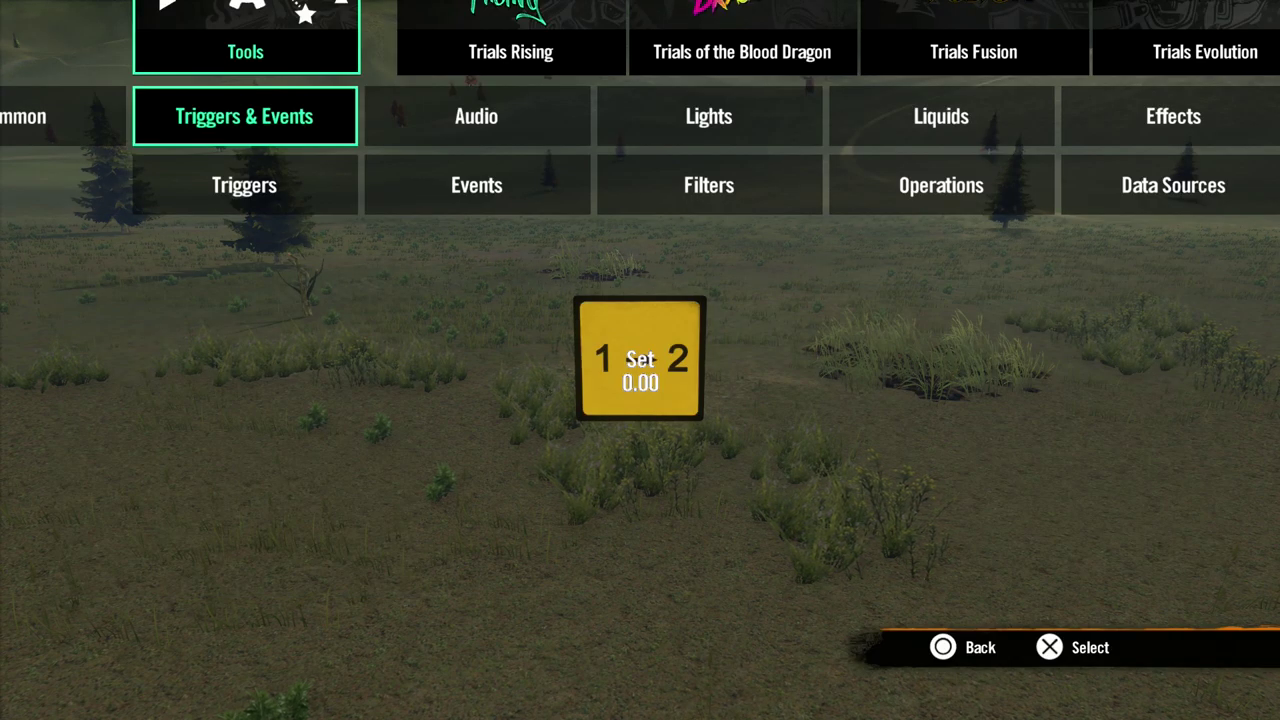
key("Right")
key("Right")
key("Right")
key("Right")
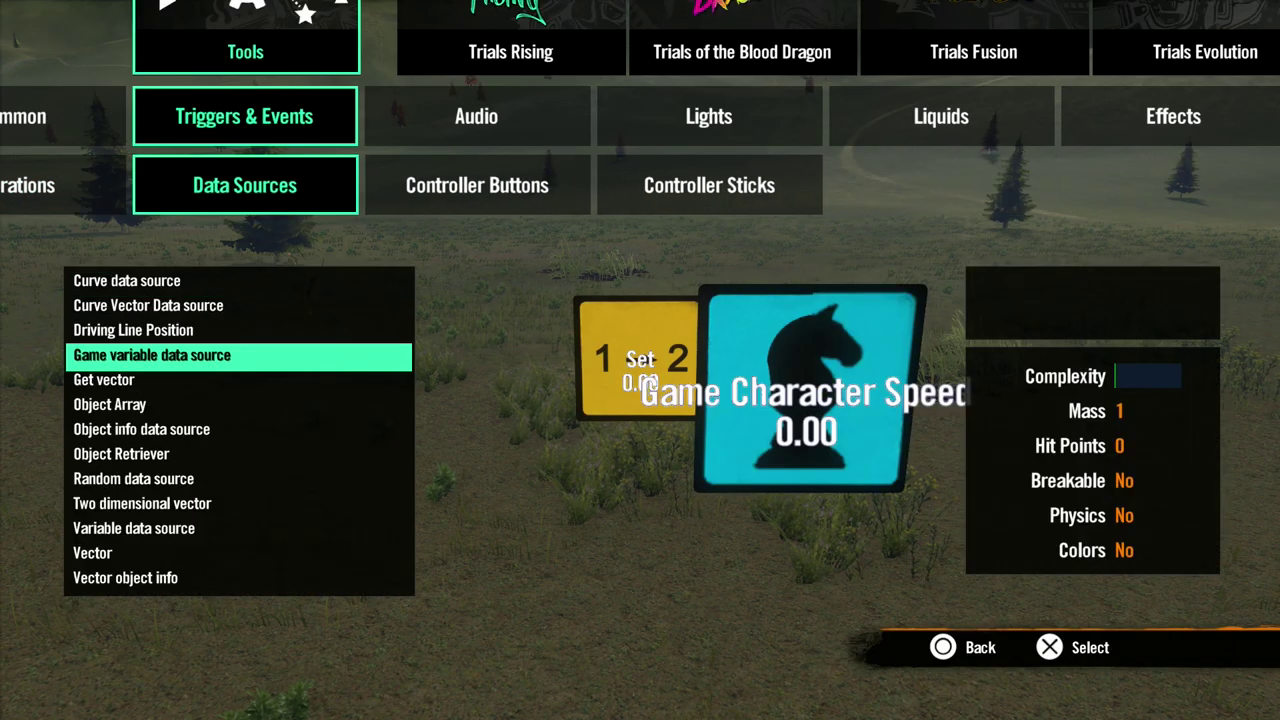
key("Down")
key("Down")
key("Down")
key("Down")
key("Down")
key("Down")
key("Down")
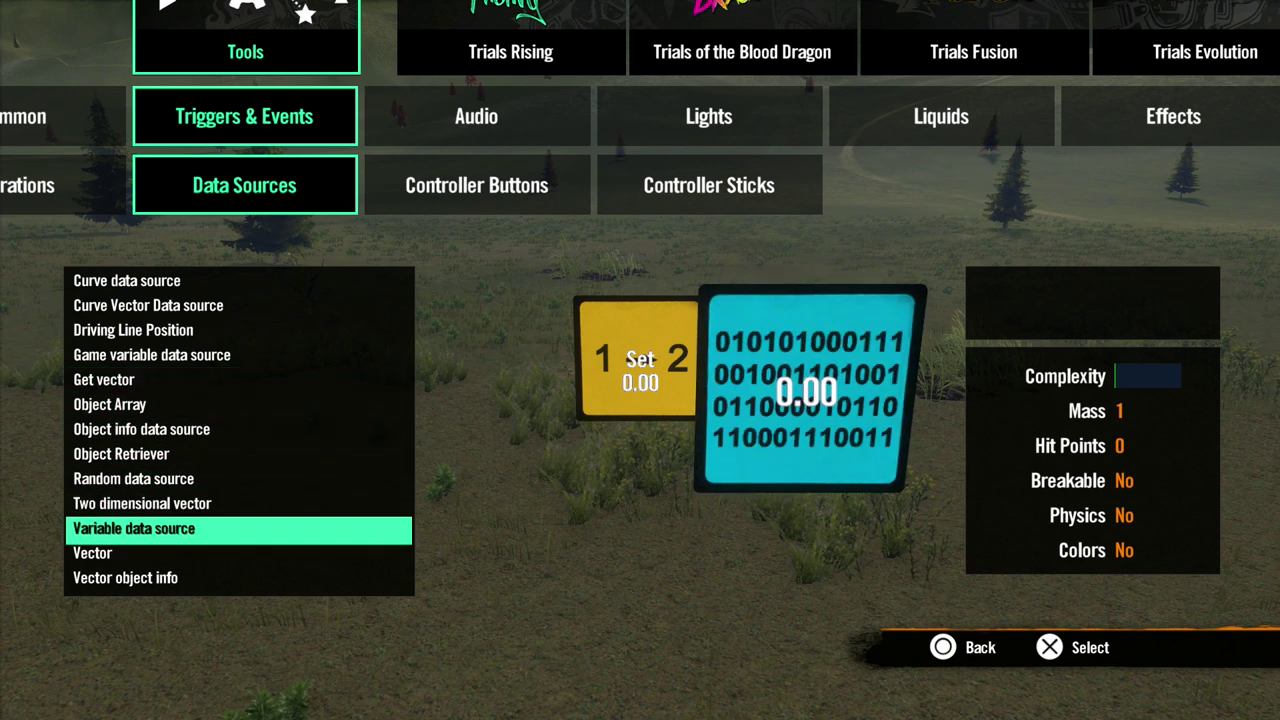
key("Return")
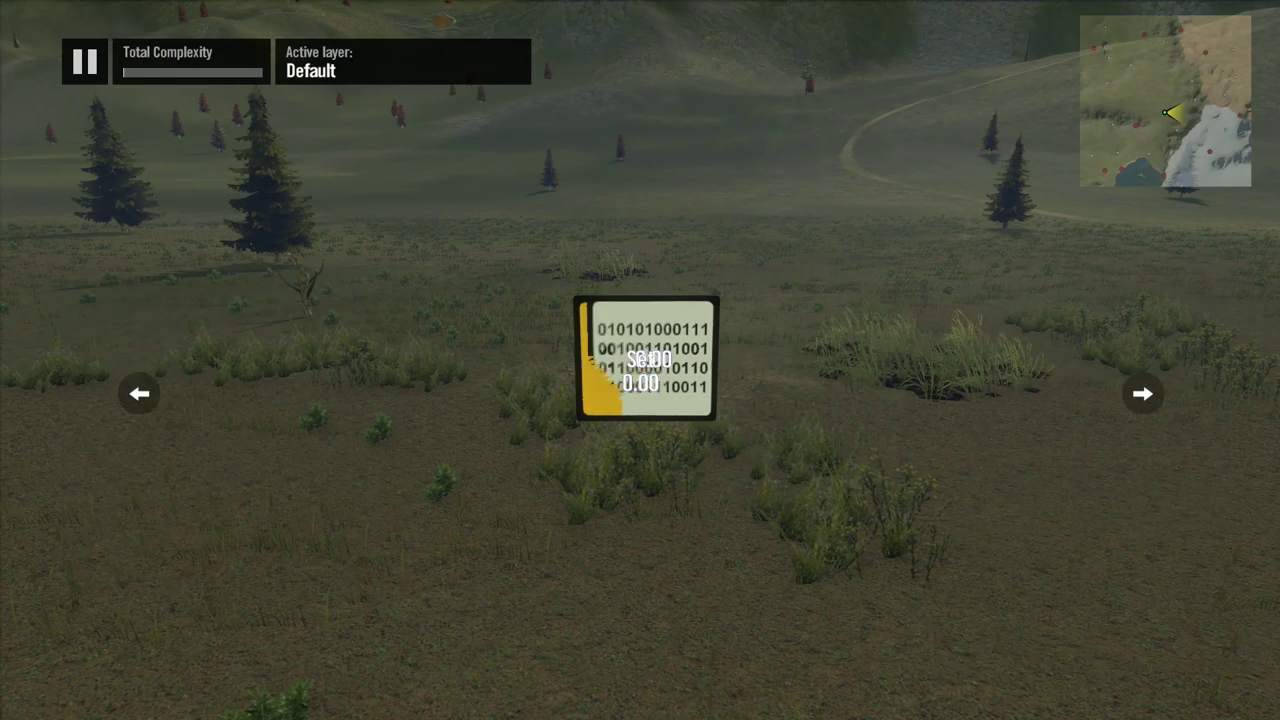
- Set the Variable data source's starting value to 5.00 and close its properties
key("Return")
key("Down")
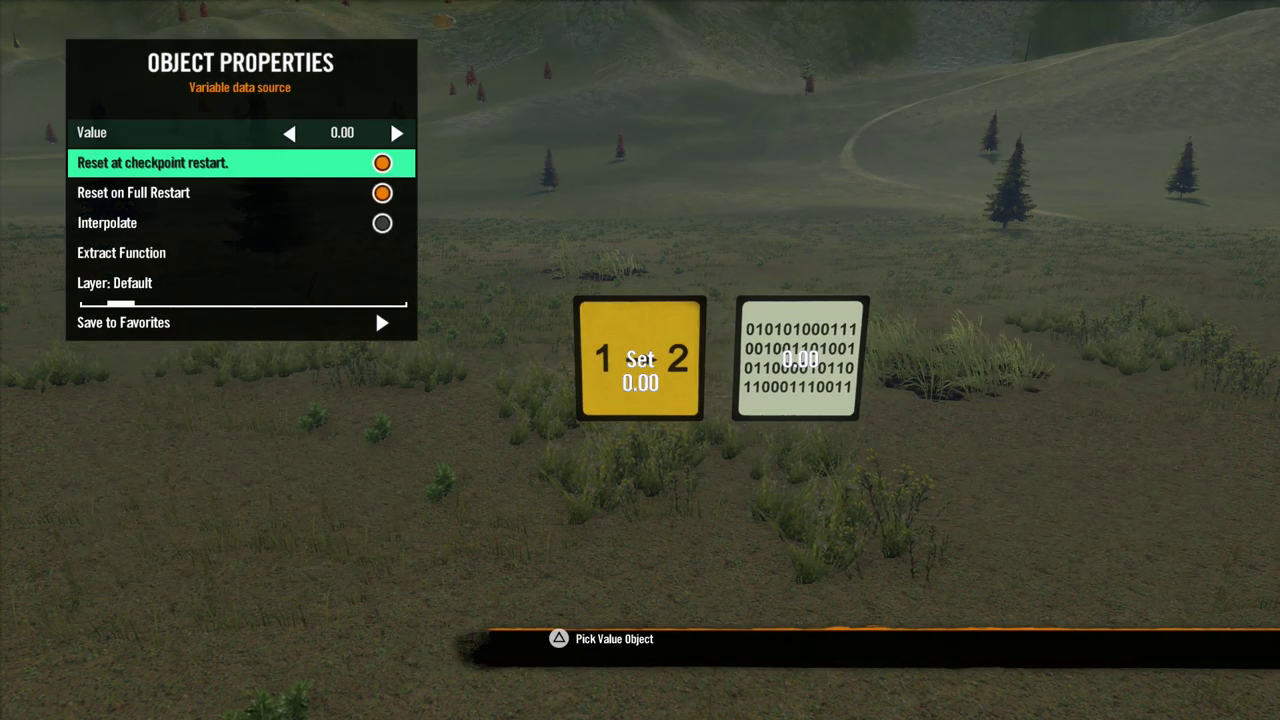
key("Up")
key("Right")
key("Right")
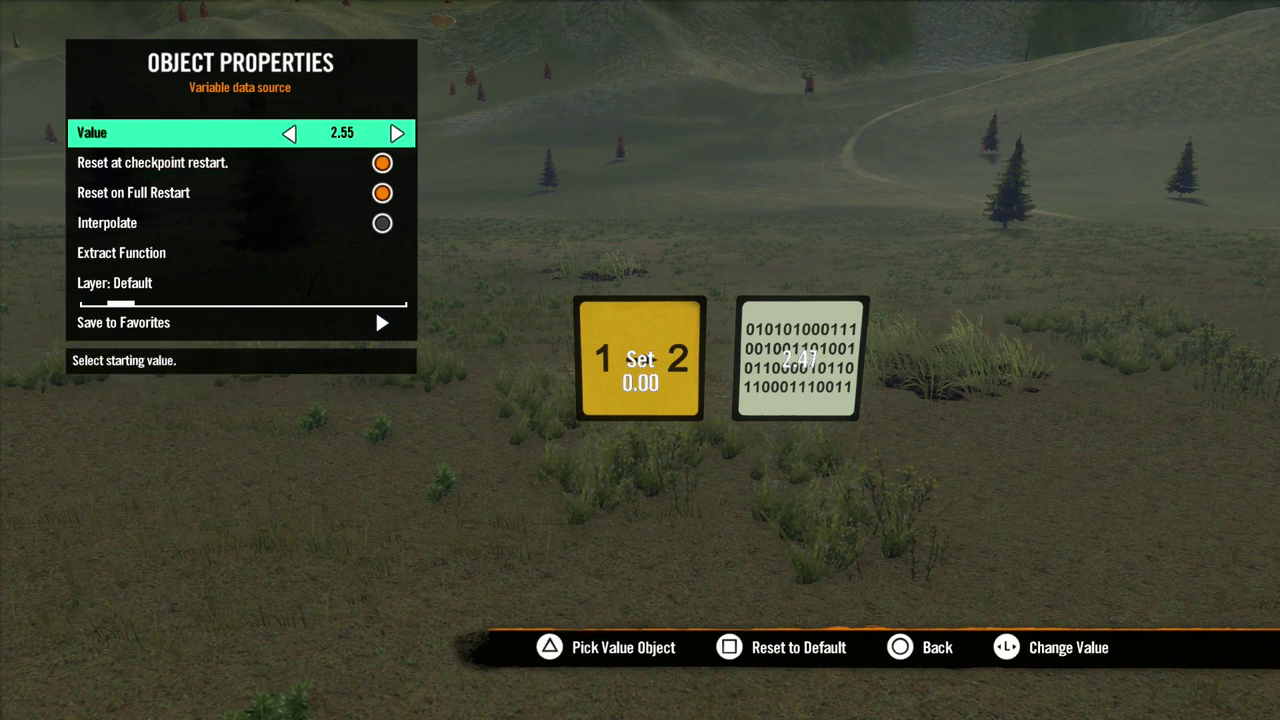
key("Left")
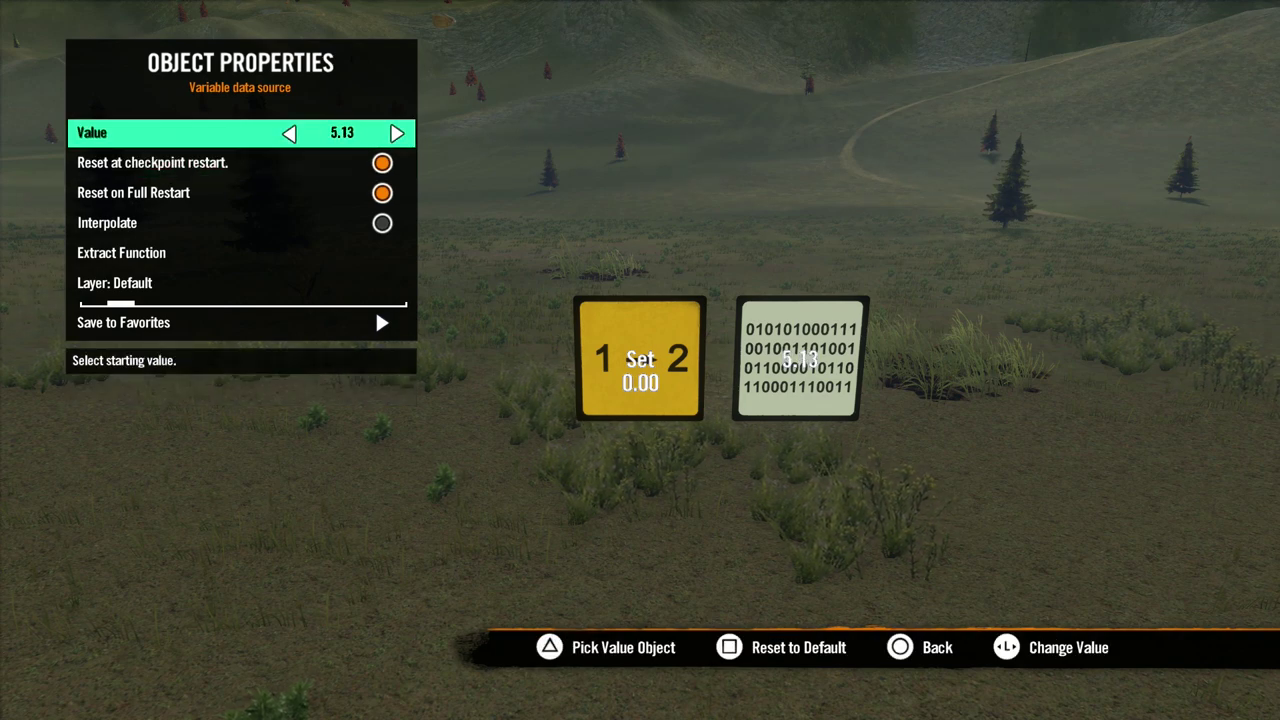
key("Escape")
- Open the Set value event's properties and set its type to Multiply after cycling through the other types
left_click(679, 382)
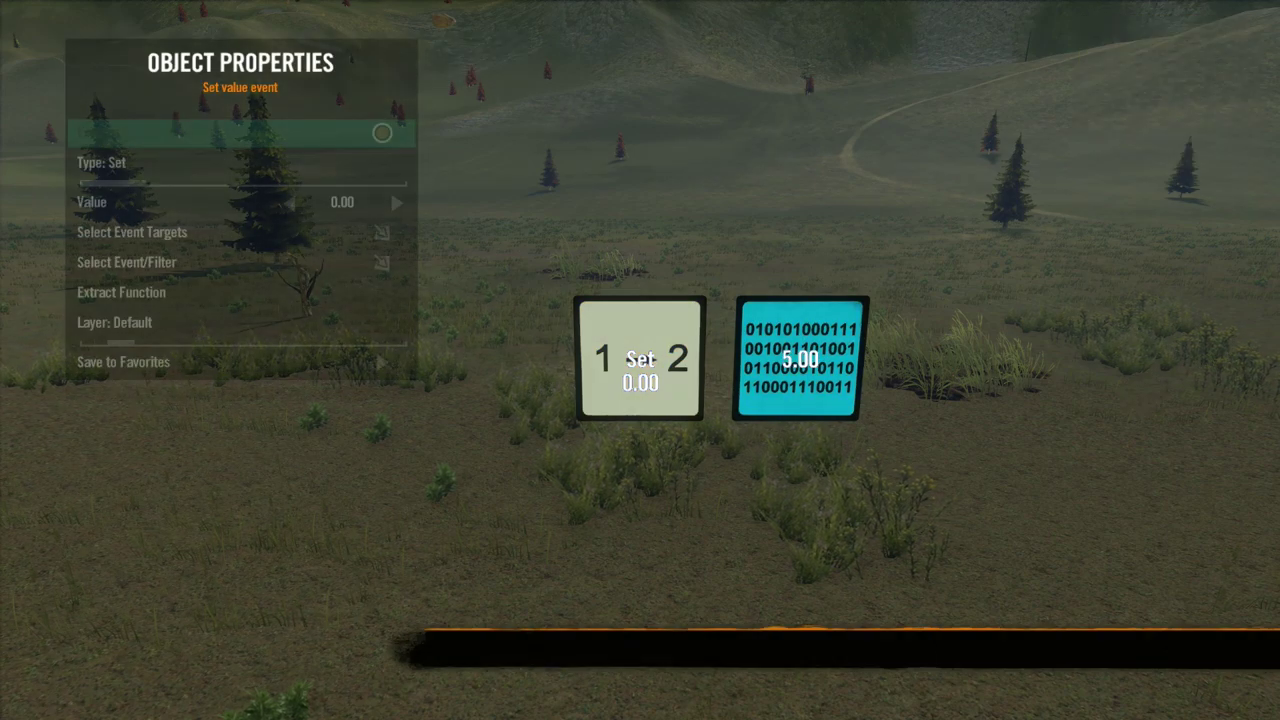
key("Down")
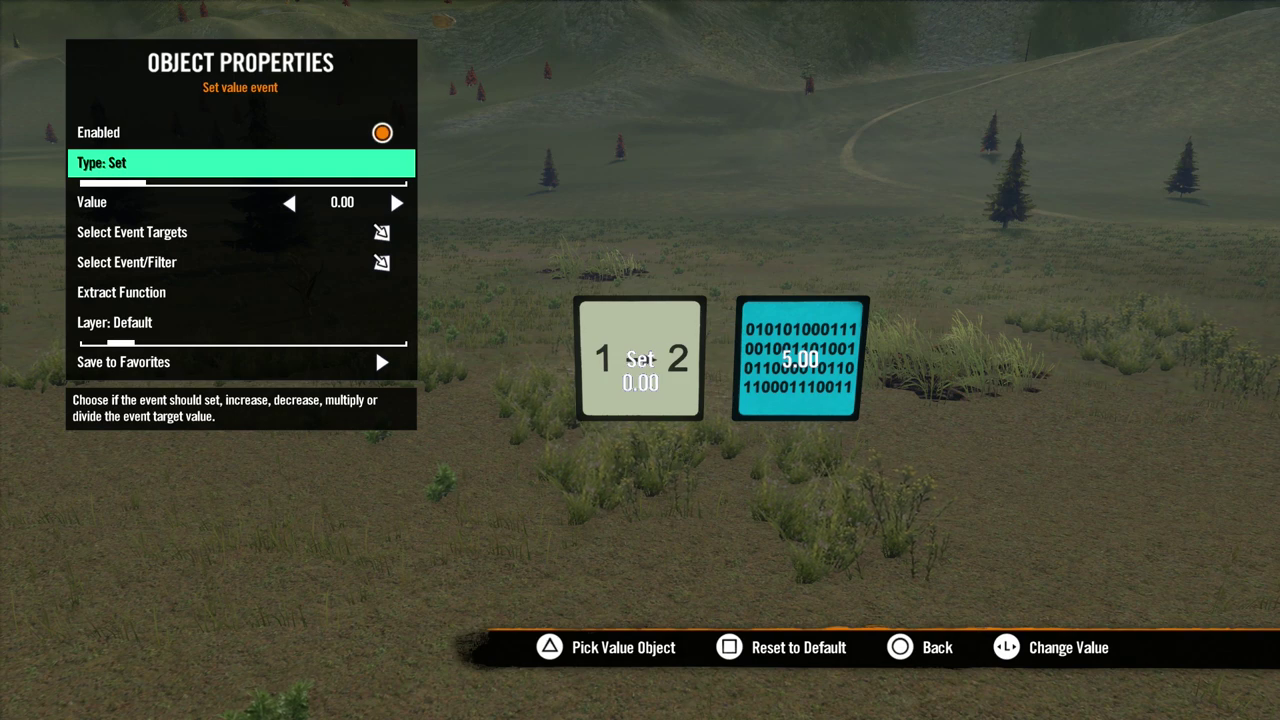
key("Down")
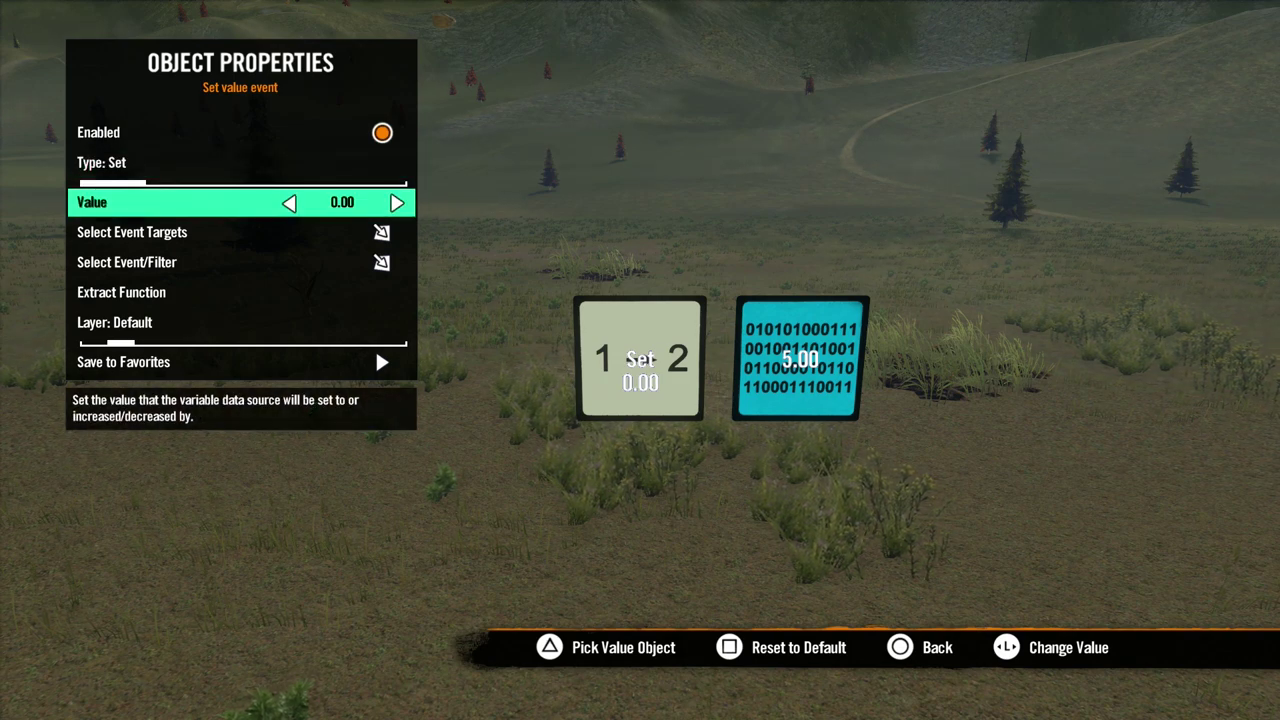
key("Up")
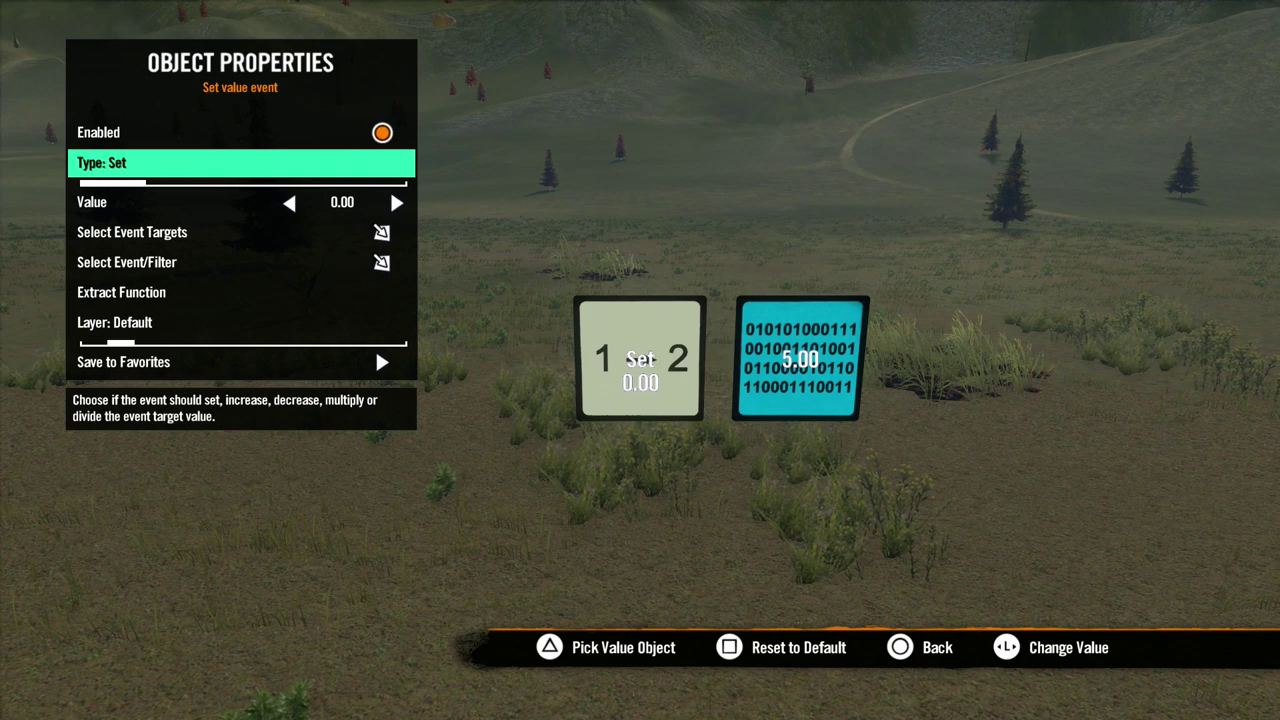
key("Right")
key("Right")
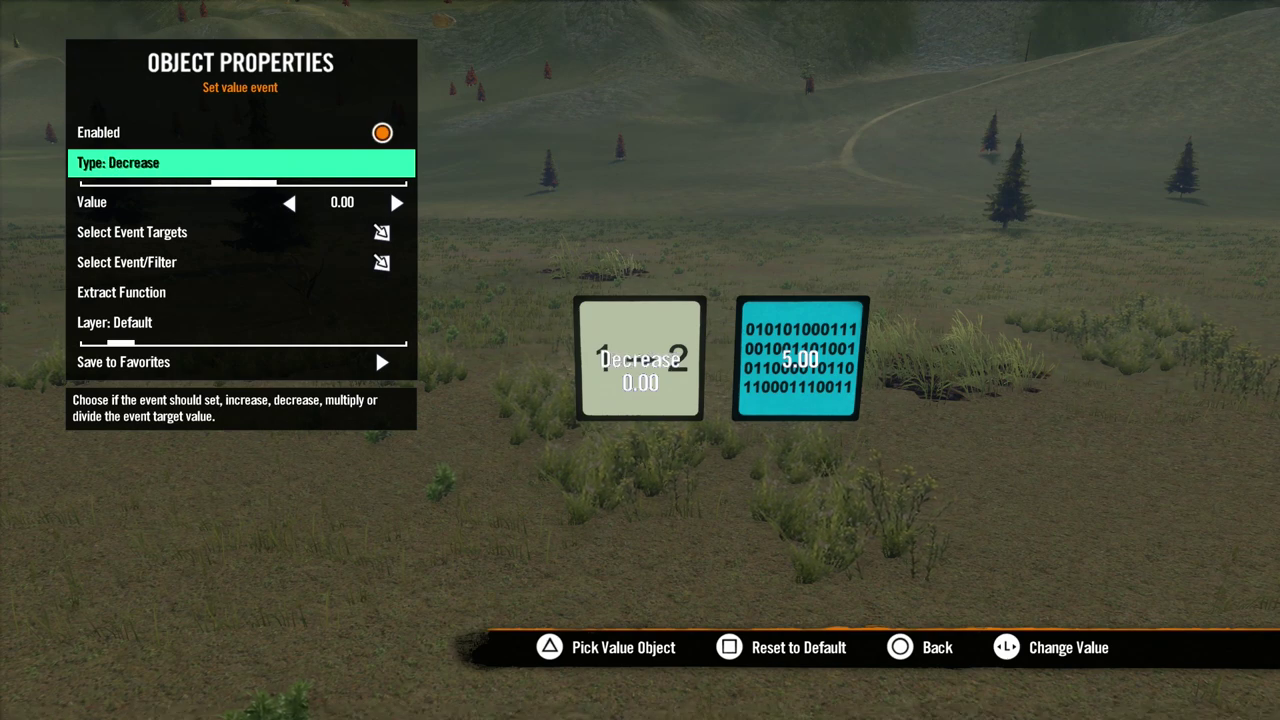
key("Right")
key("Right")
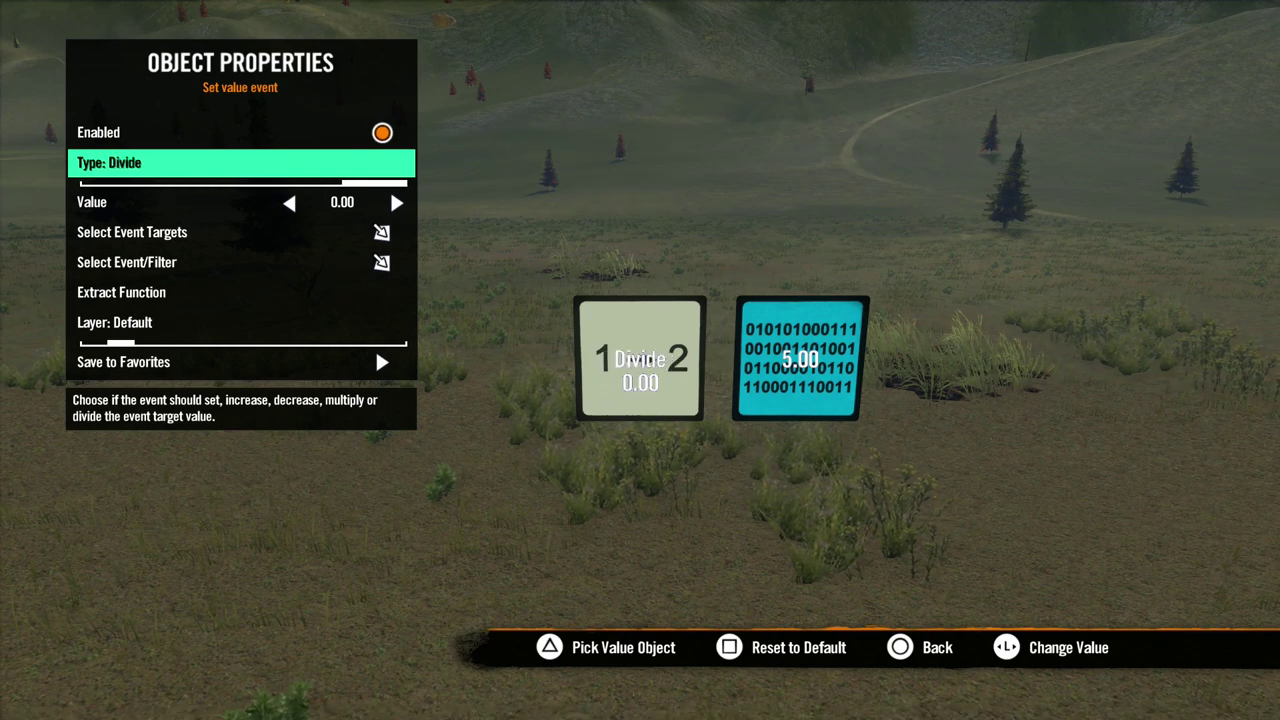
key("Left")
- Set the Multiply event's value to 3.00
key("Down")
key("Right")
key("Right")
key("Right")
key("Right")
key("Right")
key("Right")
key("Right")
key("Right")
key("Right")
key("Right")
key("Right")
key("Right")
key("Right")
key("Right")
key("Right")
key("Right")
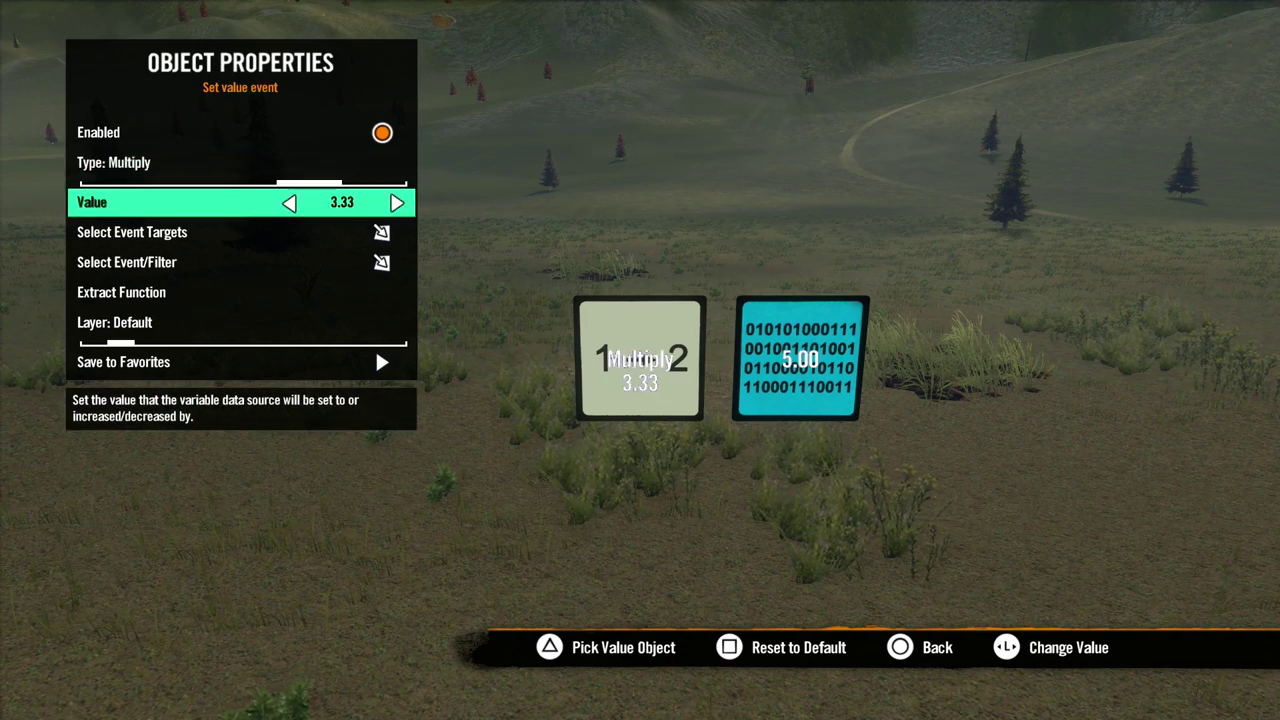
key("Left")
key("Left")
key("Left")
key("Left")
key("Left")
key("Left")
key("Left")
key("Left")
- Pick the Variable data source as the Multiply event's target
key("Down")
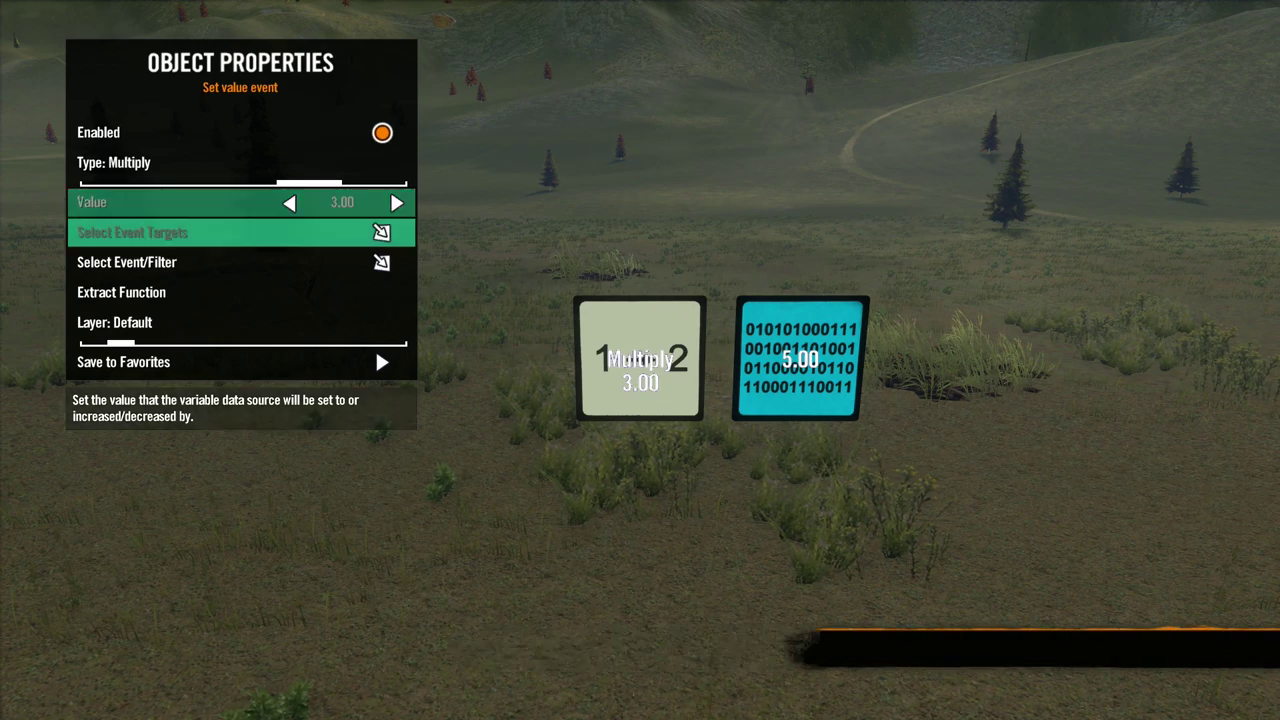
key("Return")
key("Right")
key("Return")
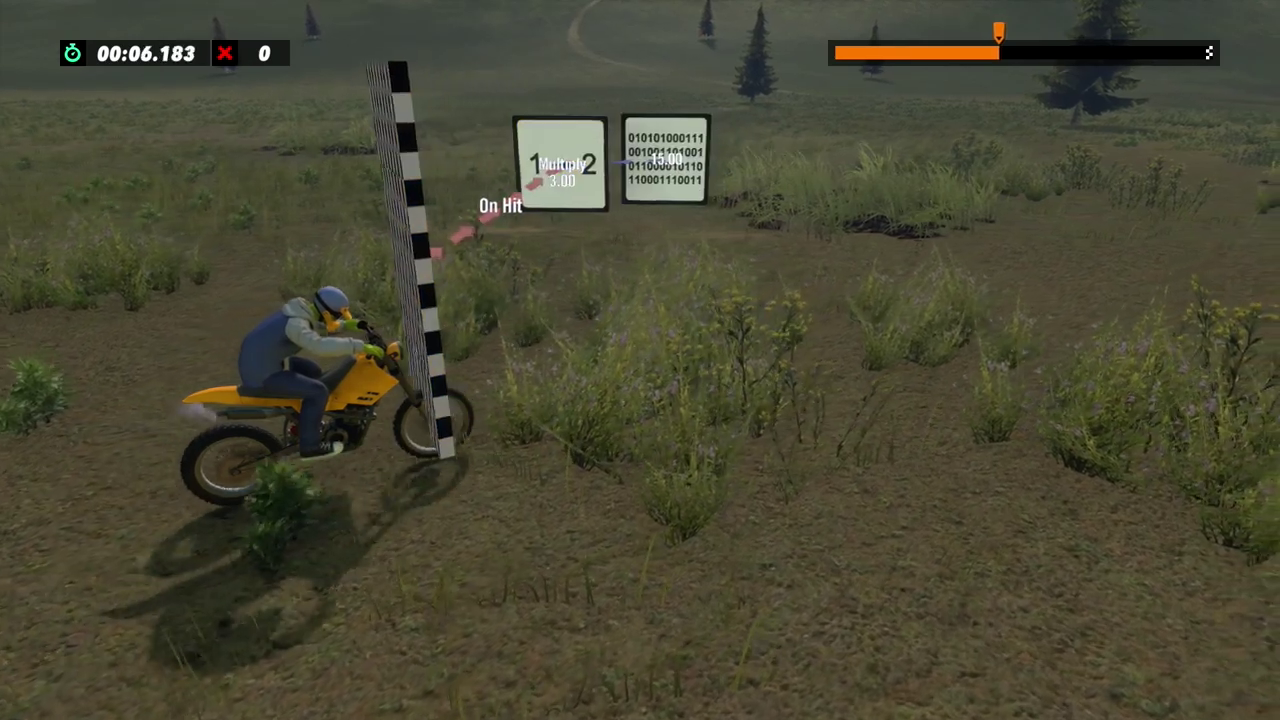
- Place a State event beside the beam
key("Up")
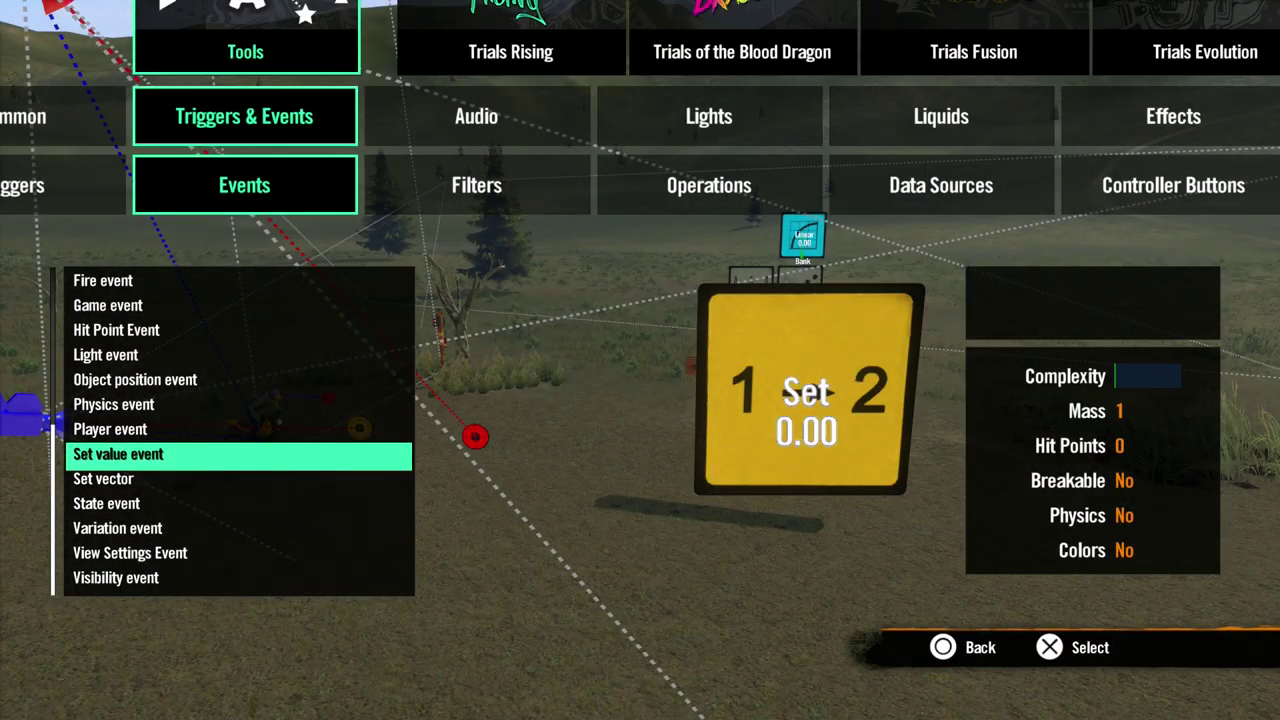
key("Down")
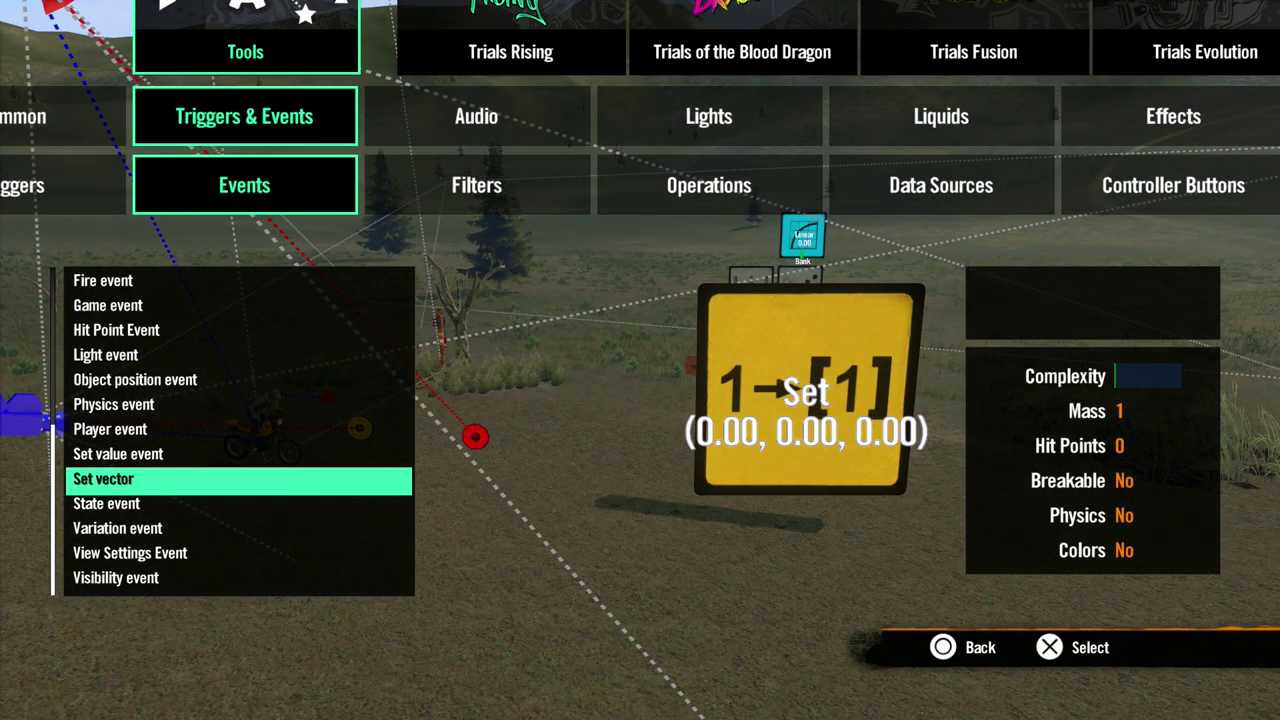
key("Down")
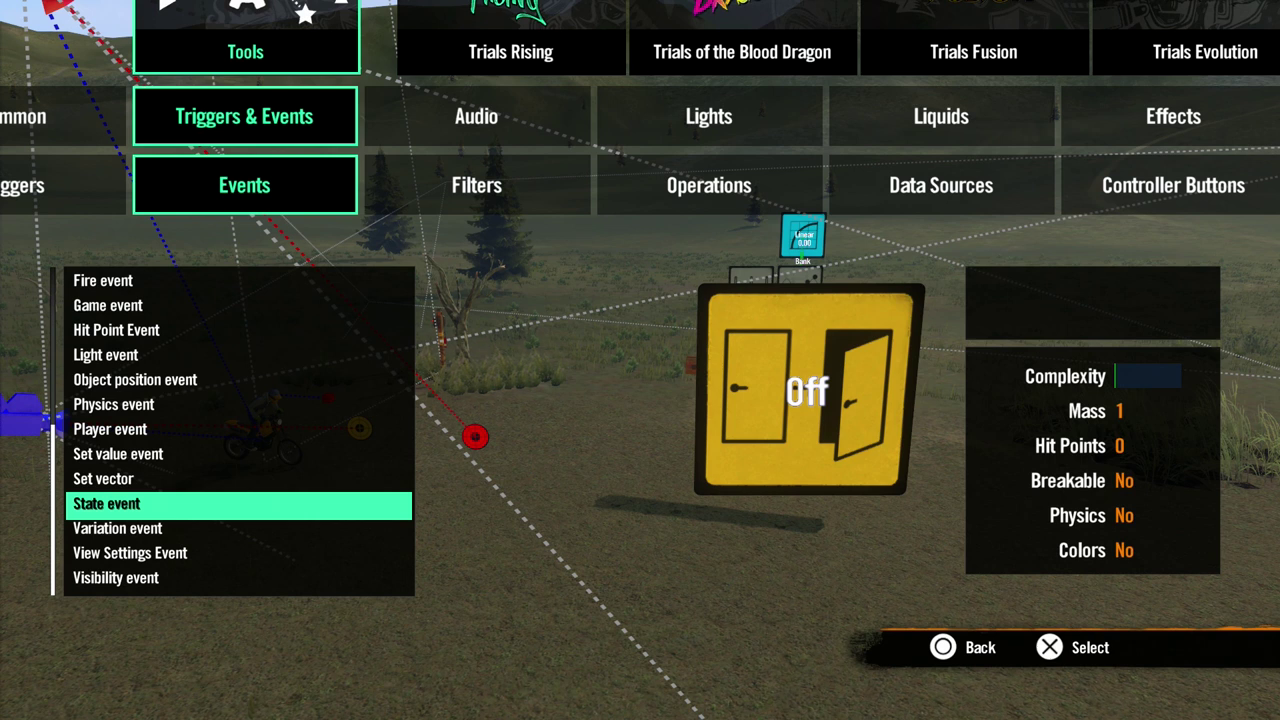
key("Return")
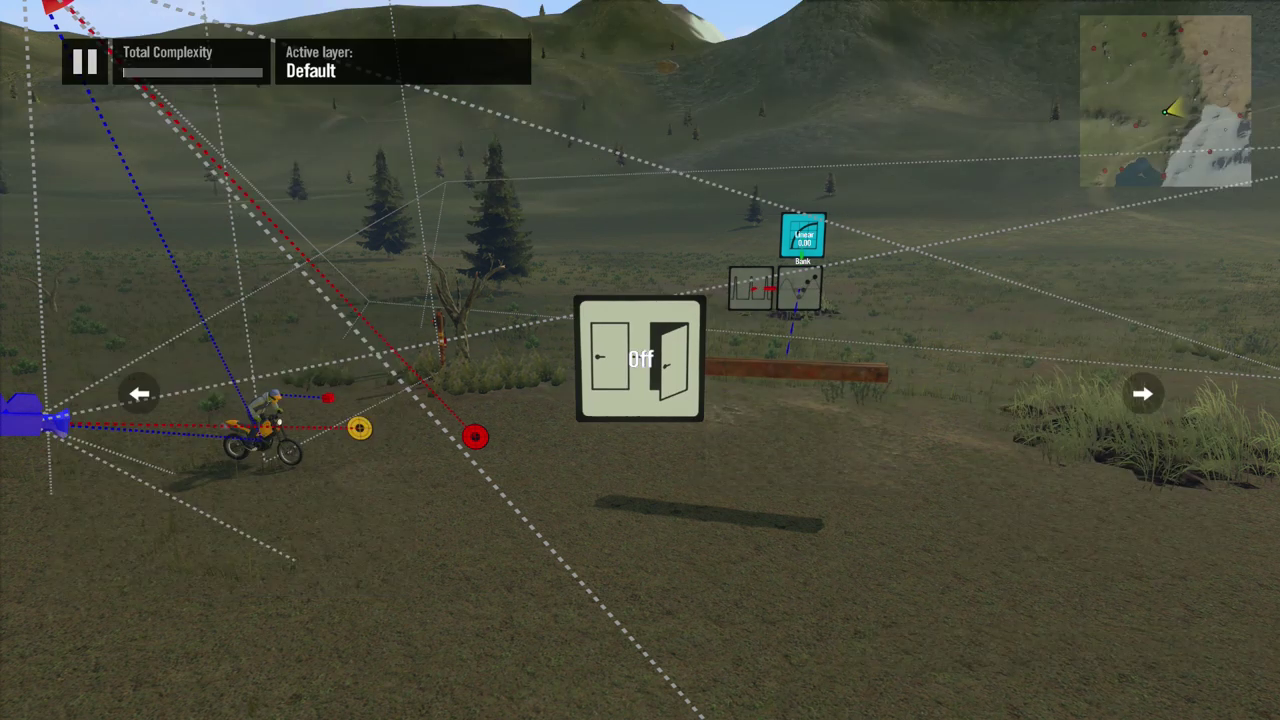
- Open the State event's properties and set its type to On after trying Toggle
key("Return")
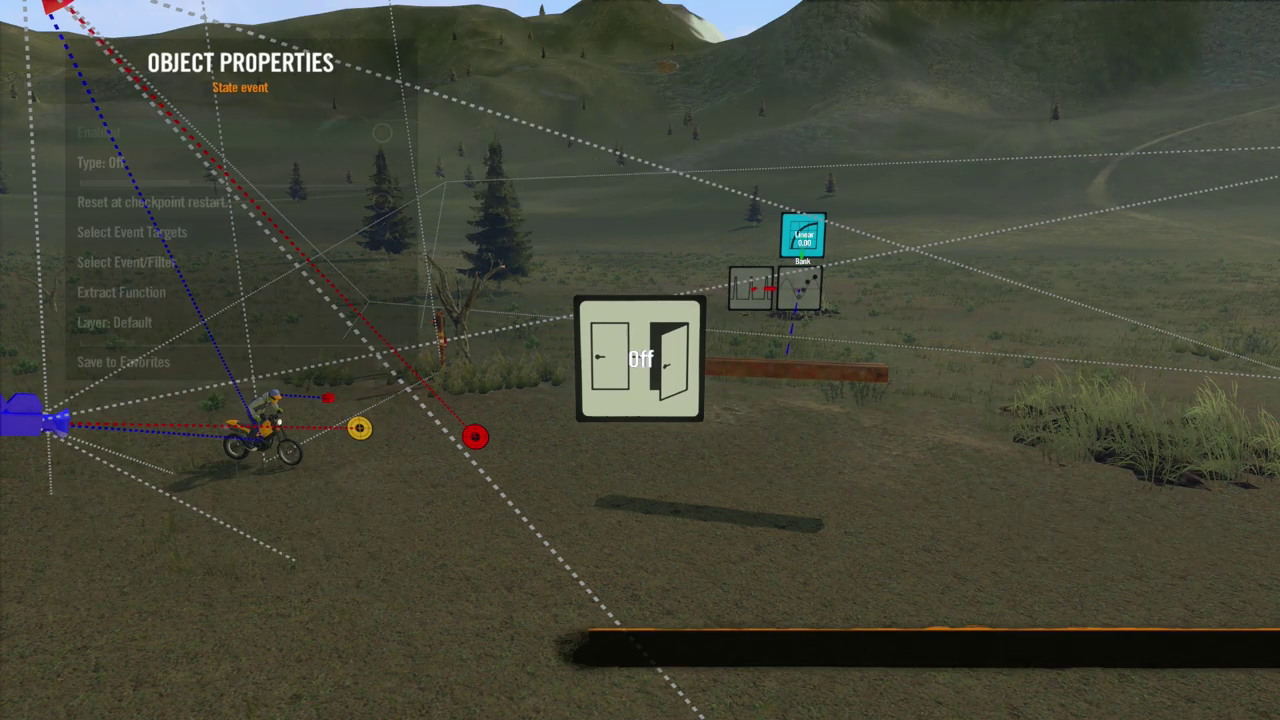
key("Down")
key("Down")
key("Down")
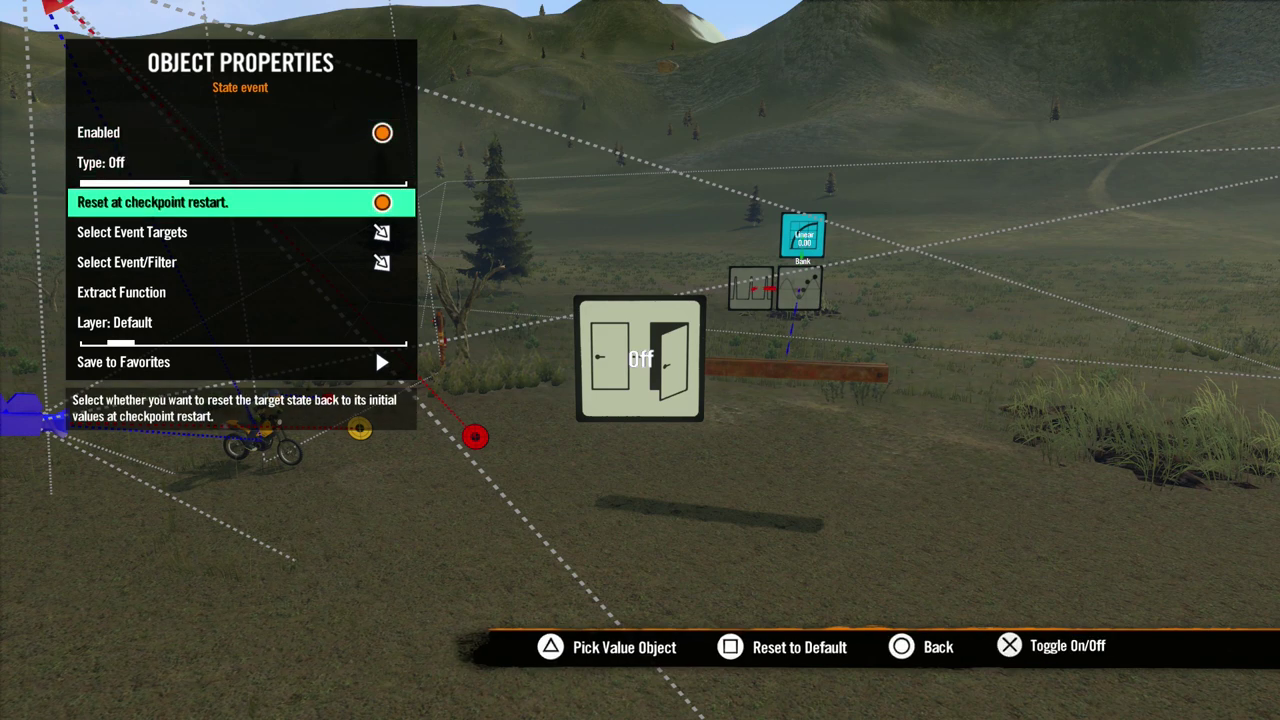
key("Up")
key("Up")
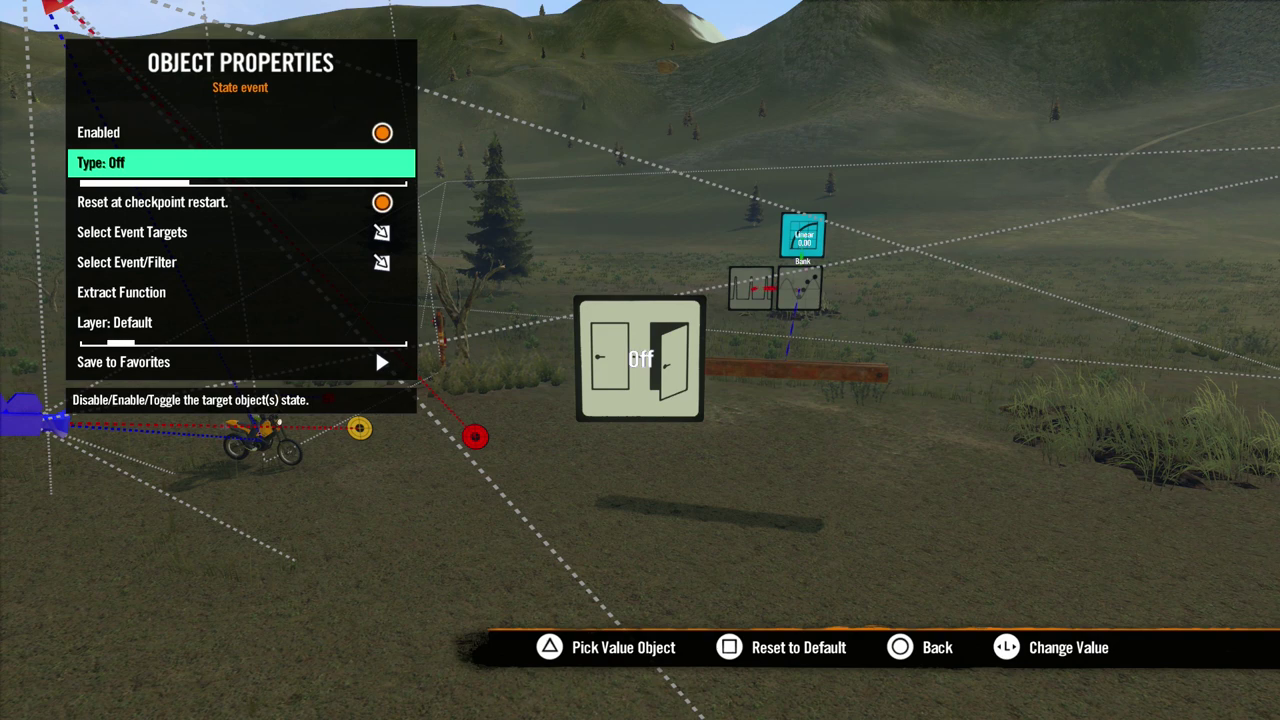
key("Right")
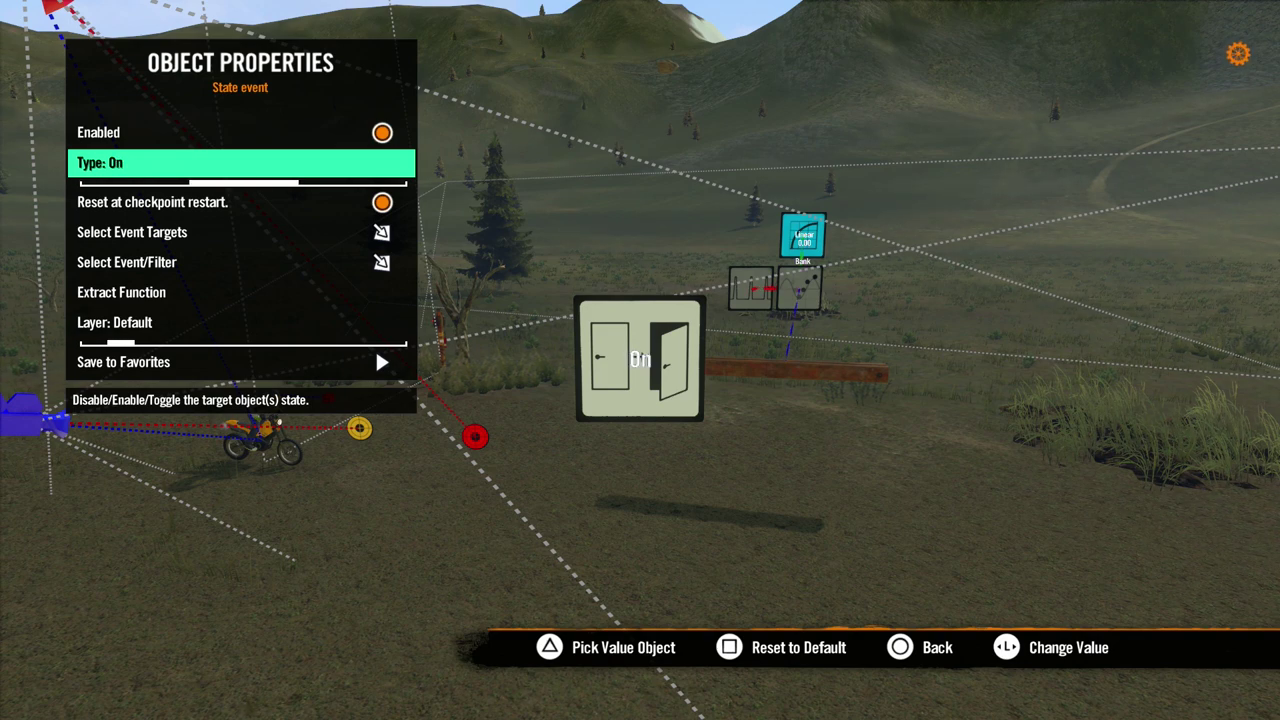
key("Right")
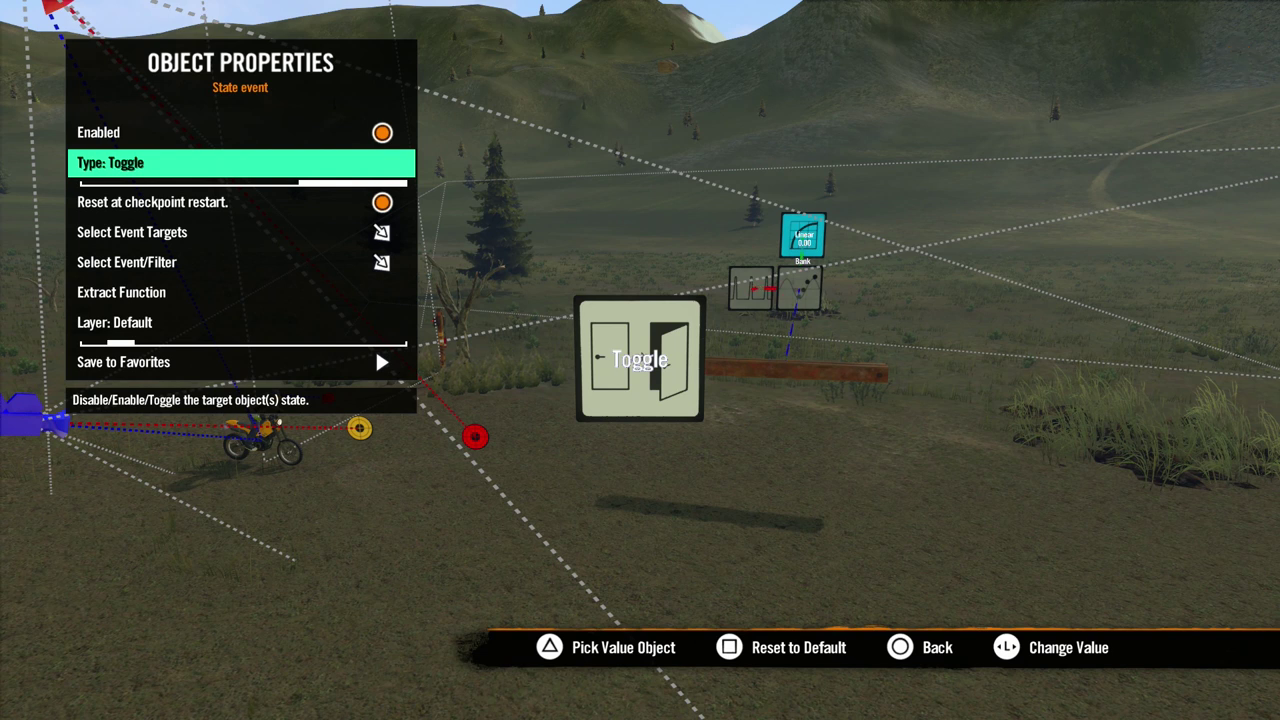
key("Left")
- Pick the Linear data source above the beam as a target of the State event and close the properties
key("Down")
key("Down")
key("Return")
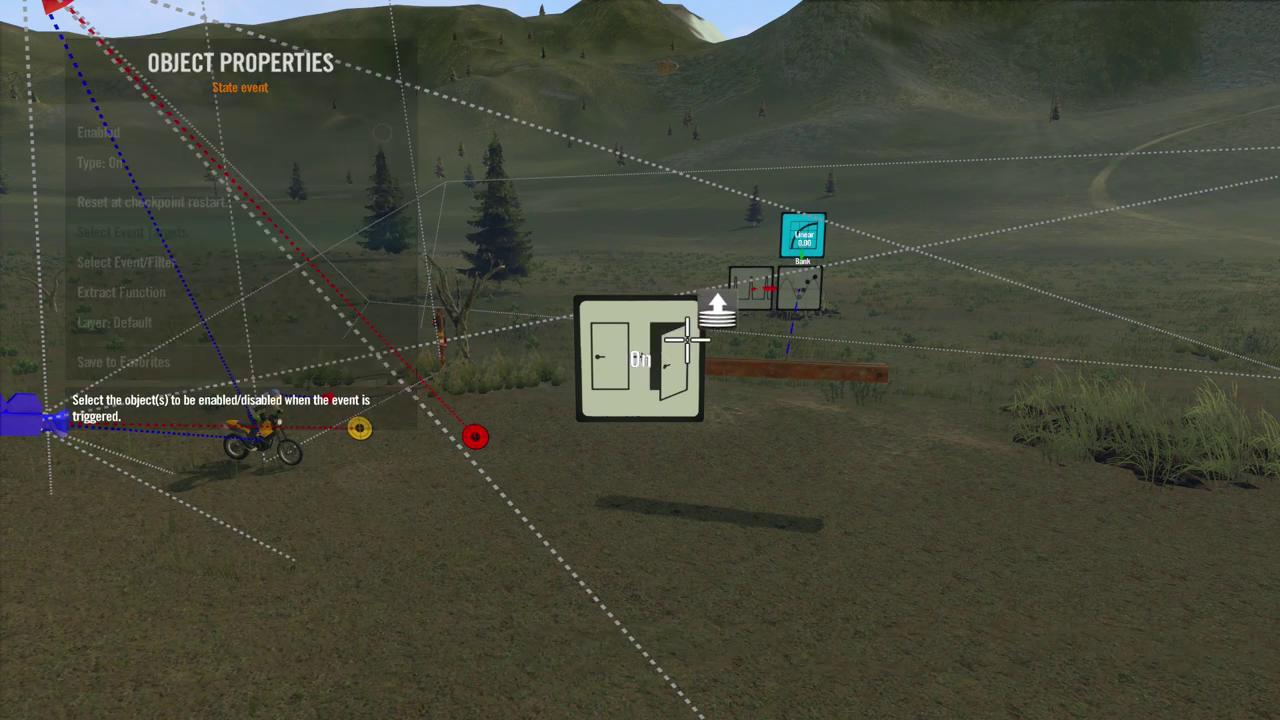
left_click(803, 236)
key("Escape")
key("Escape")
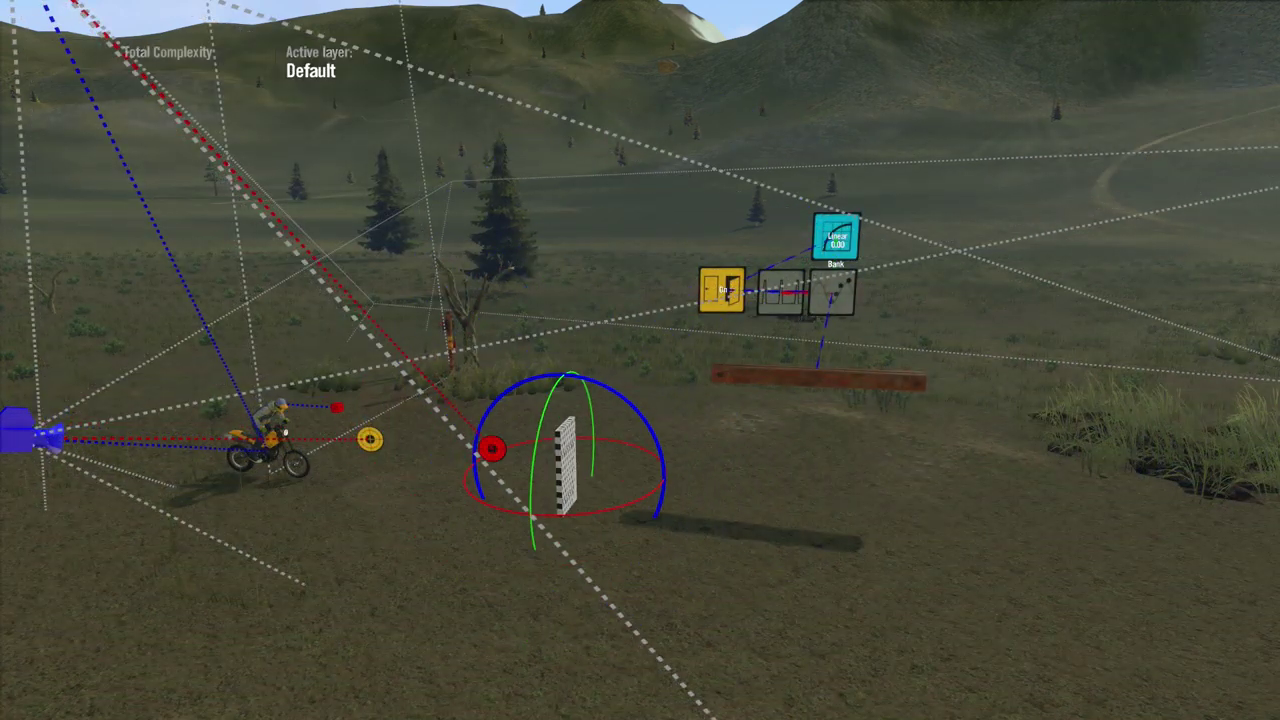
- Link the area trigger's On Hit output to the State event and close the trigger's properties
key("Return")
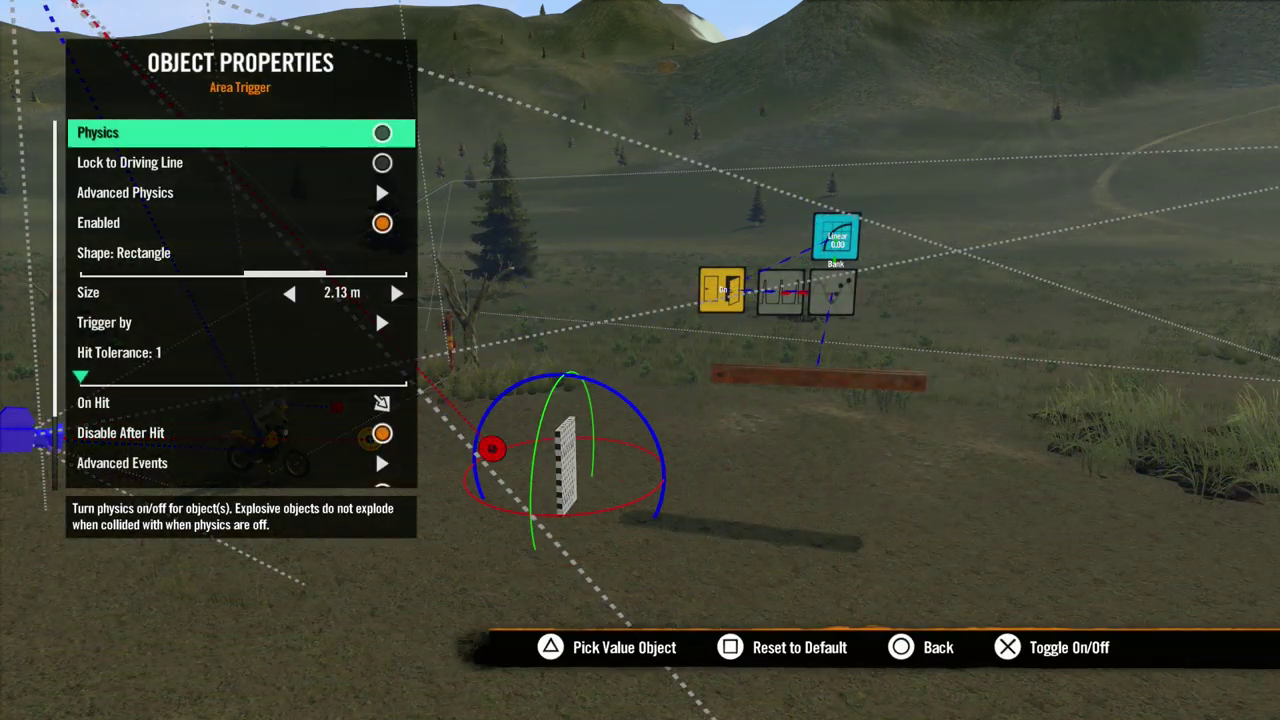
key("Down")
key("Down")
key("Down")
key("Down")
key("Down")
key("Down")
key("Down")
key("Down")
key("Return")
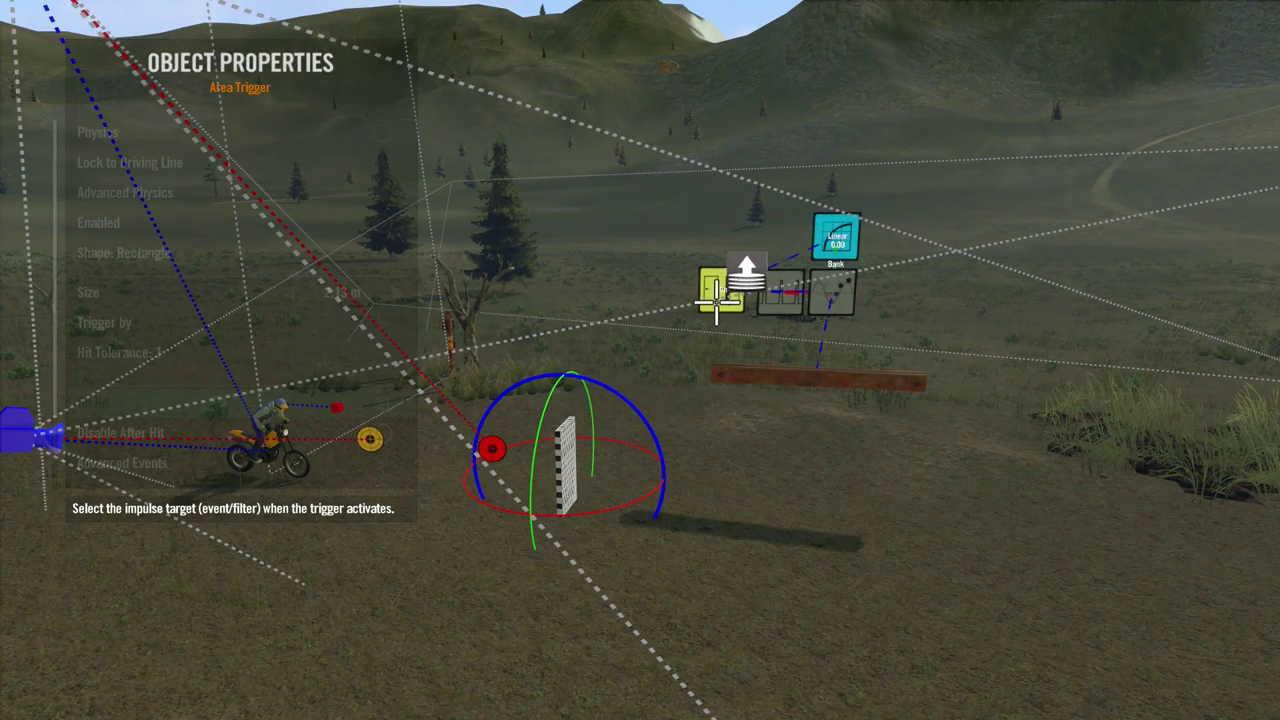
key("Return")
key("Escape")
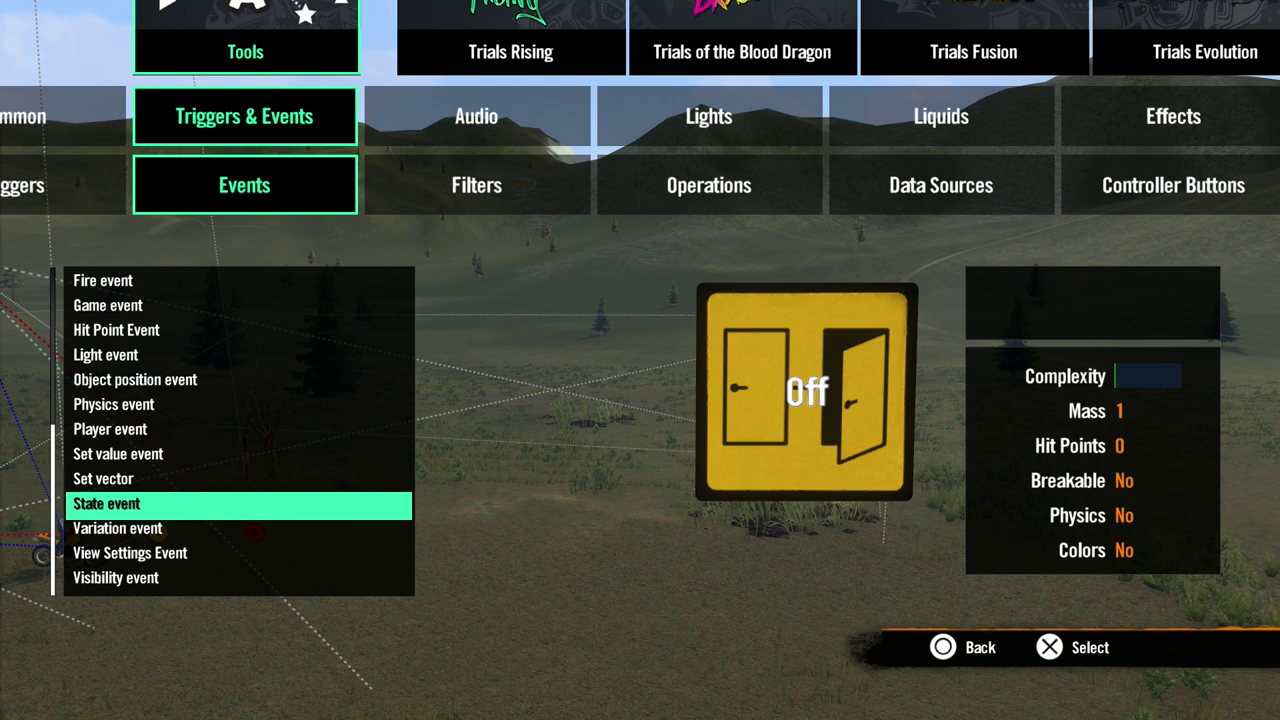
- Place a View Settings Event in the grass area beyond the bike
key("Down")
key("Down")
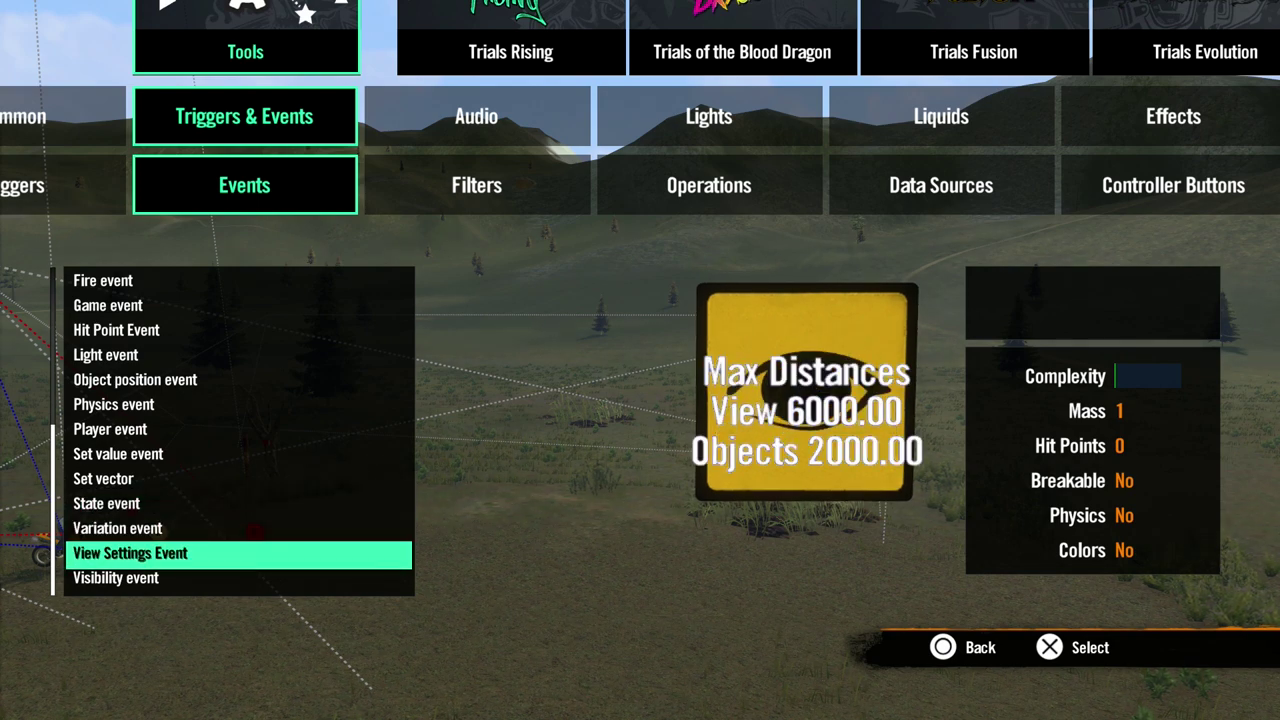
key("Return")
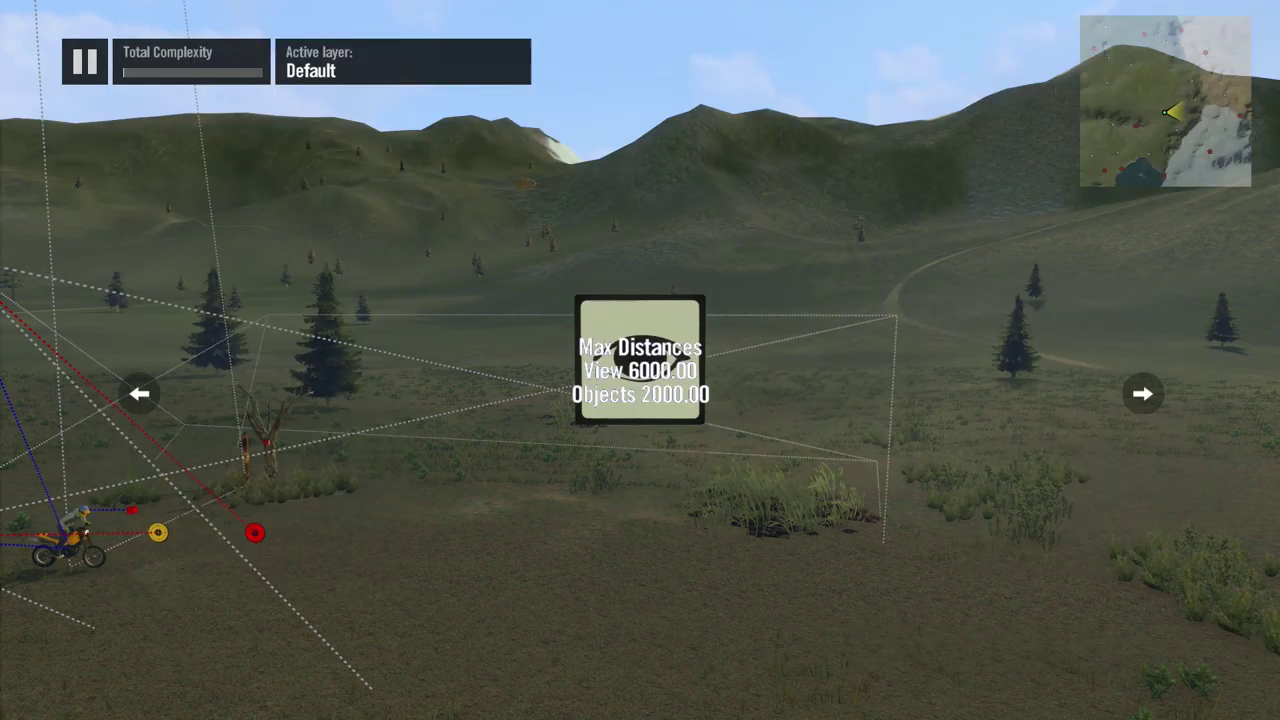
- Open the View Settings Event's properties and review its maximum view, object and shadow distance options
key("Return")
key("Down")
key("Down")
key("Down")
key("Down")
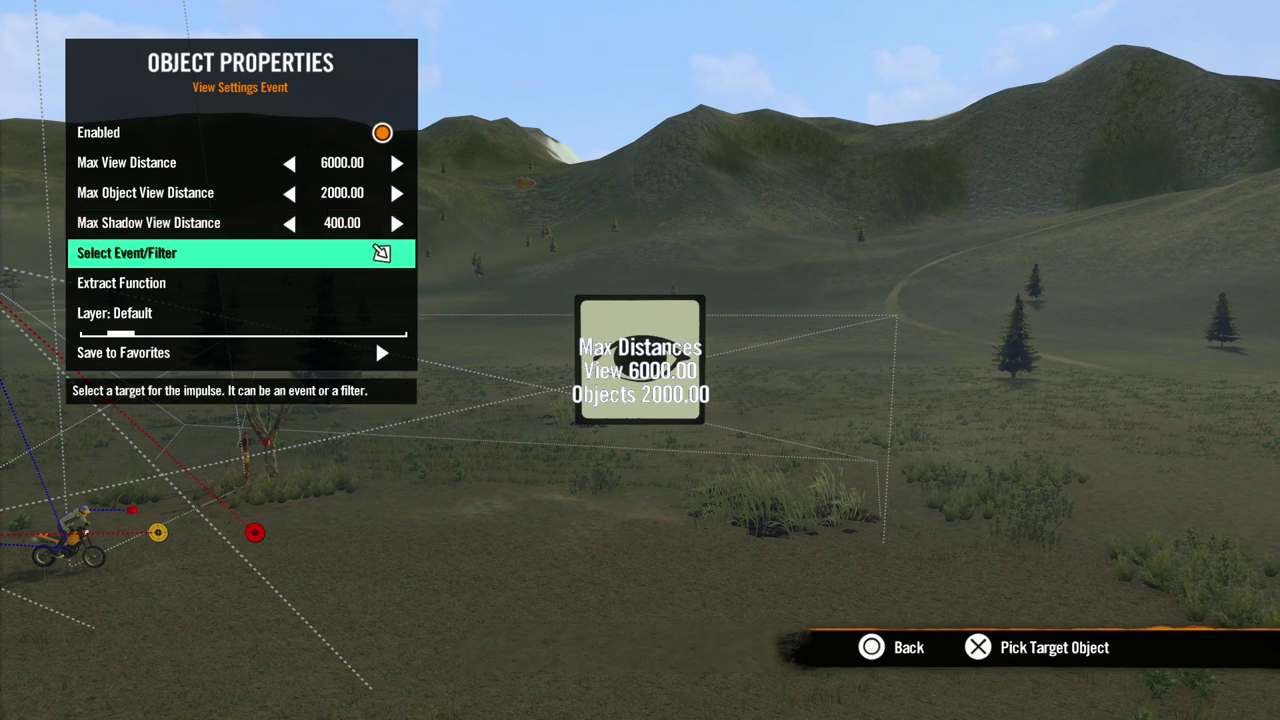